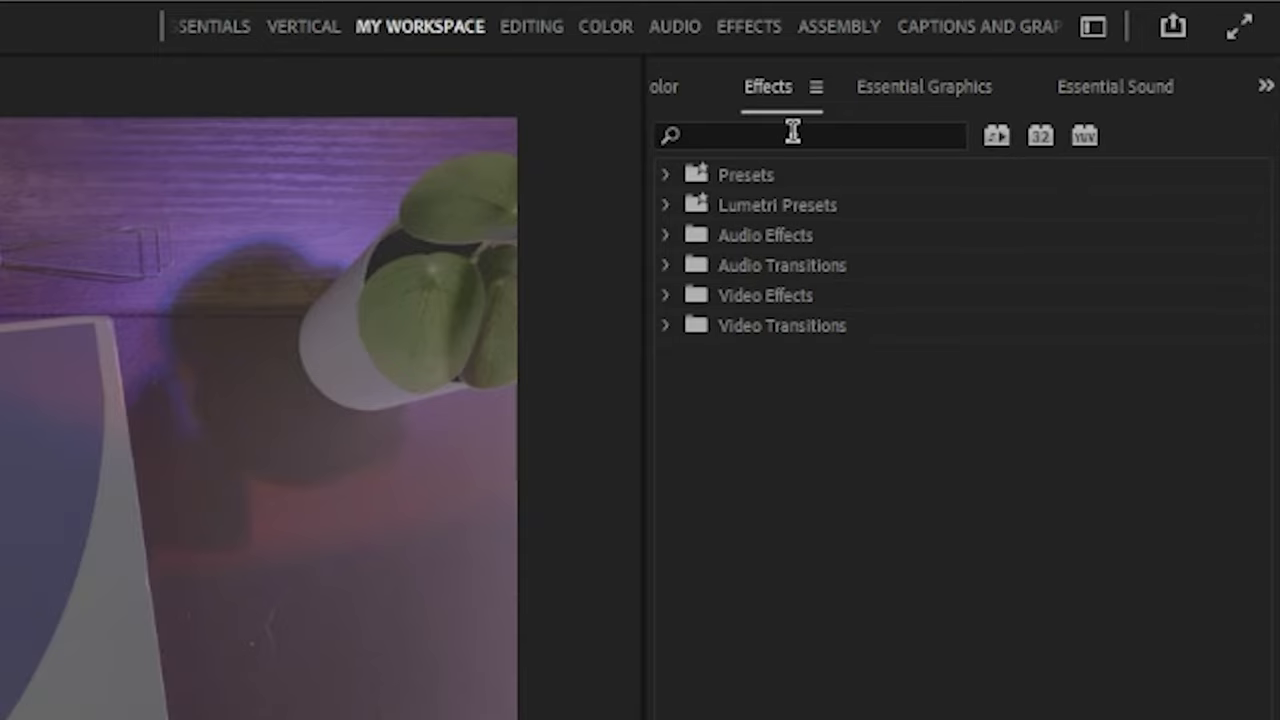
# - Find Lumetri Color in the Effects panel and apply it to the P1001175.MOV clip
pyautogui.click(792, 131)
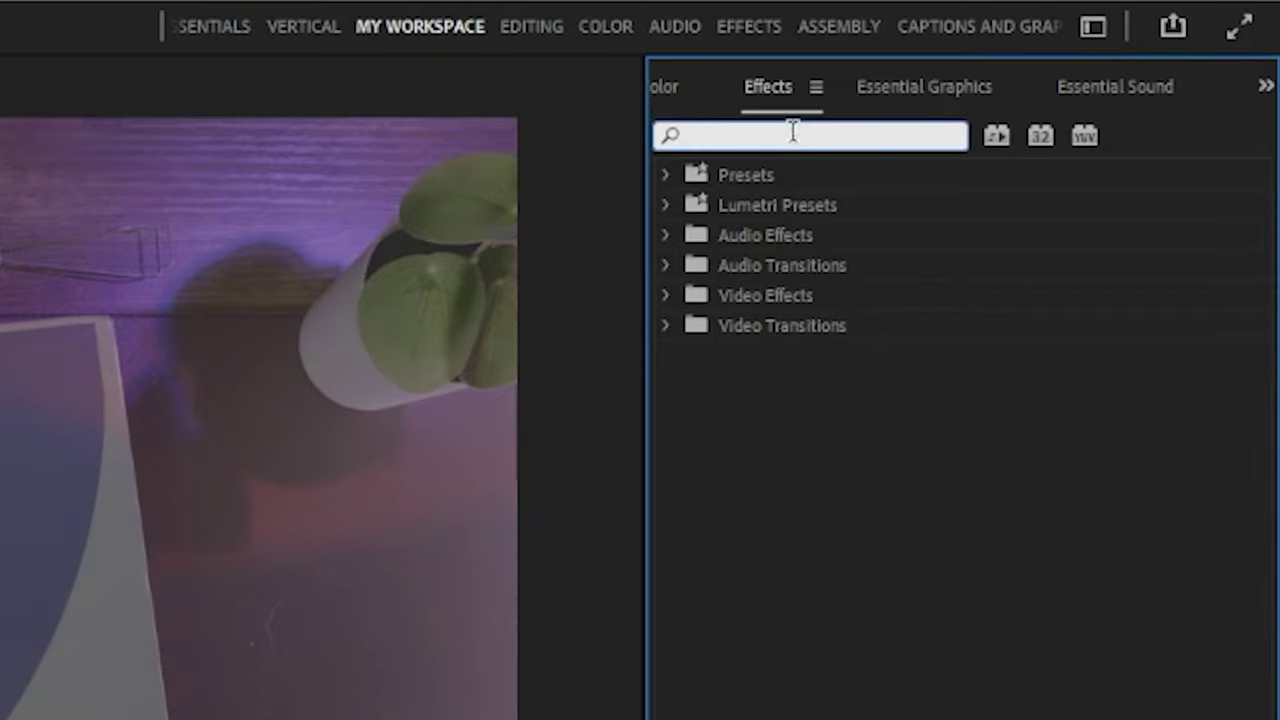
pyautogui.write('lumetri ')
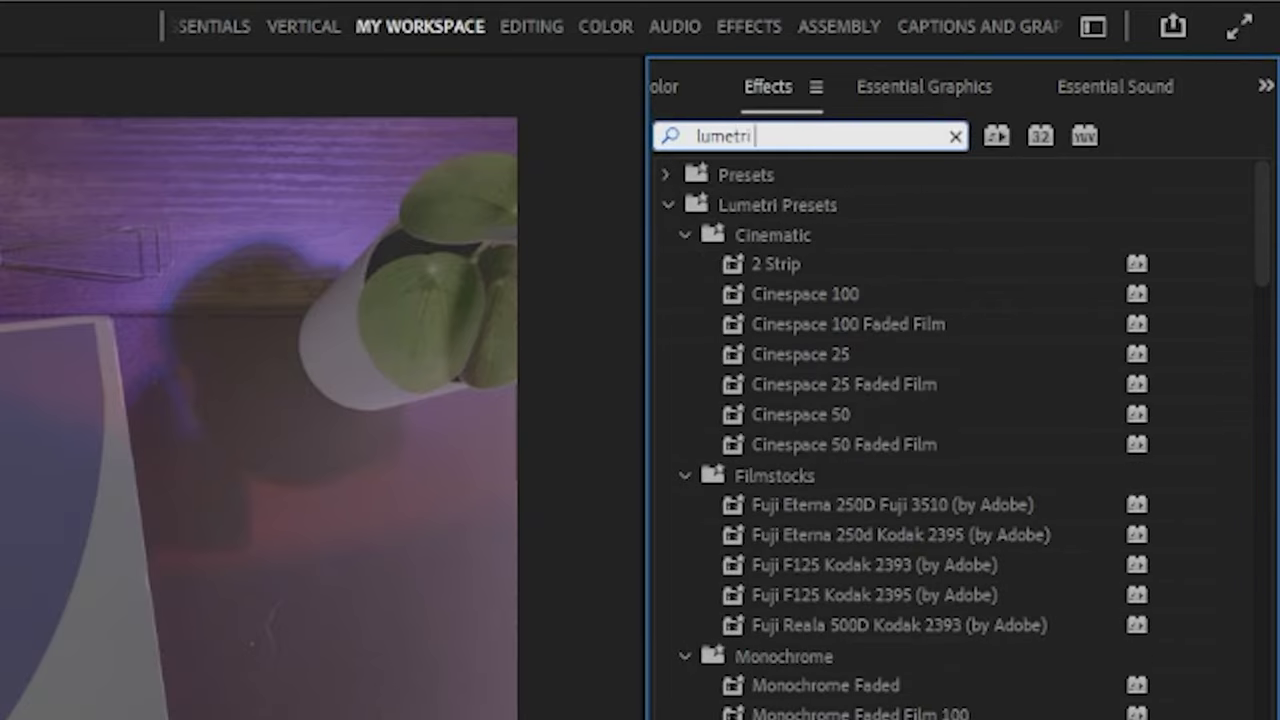
pyautogui.write('color')
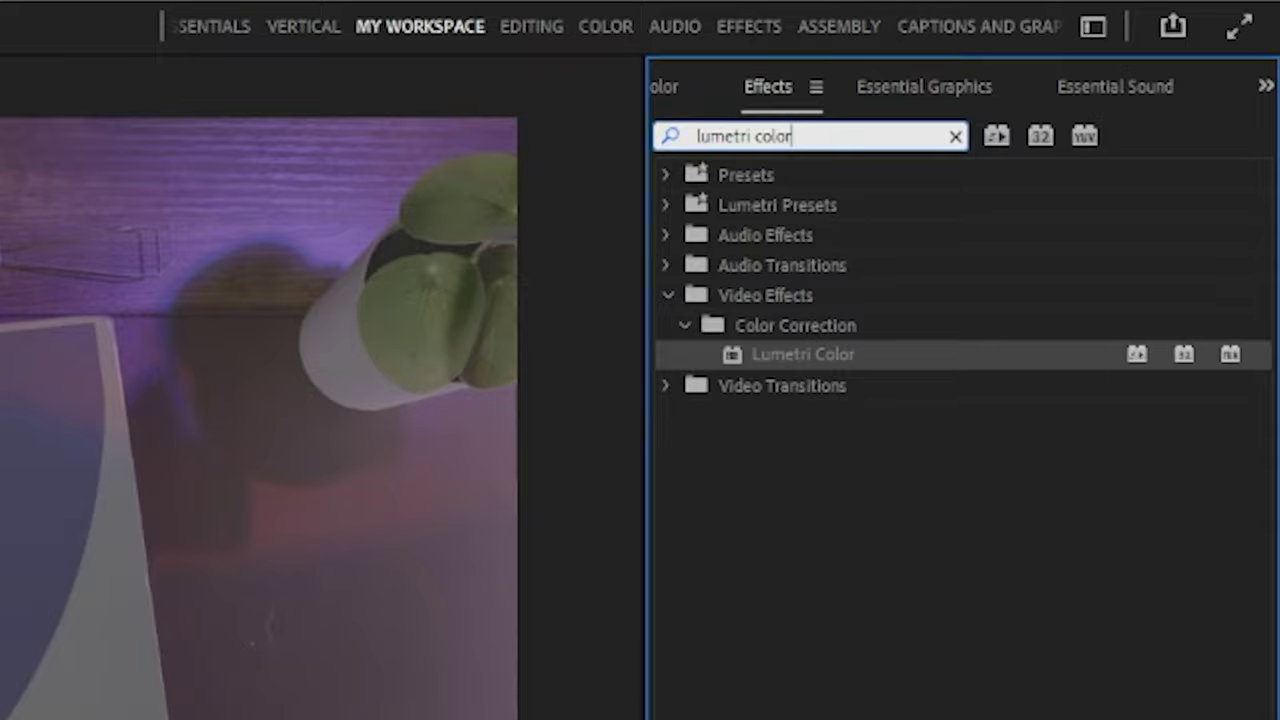
pyautogui.moveTo(786, 355); pyautogui.dragTo(322, 715)
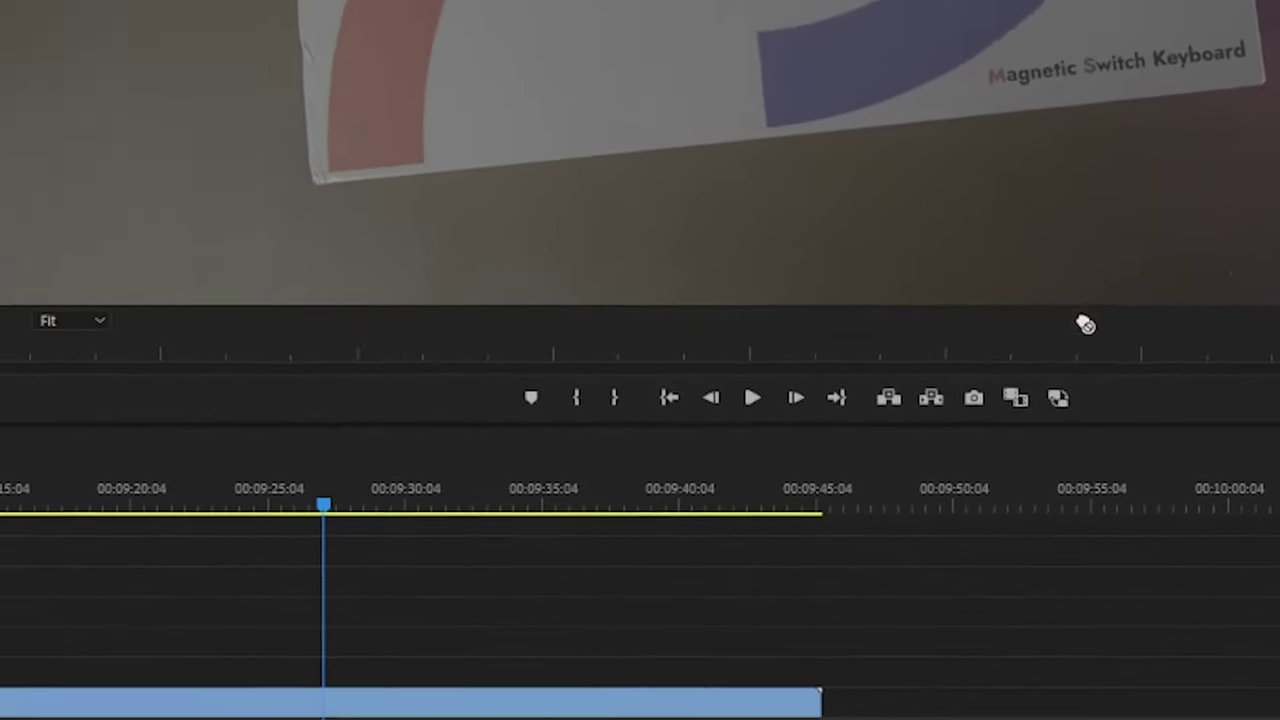
pyautogui.moveTo(1086, 324); pyautogui.dragTo(590, 702)
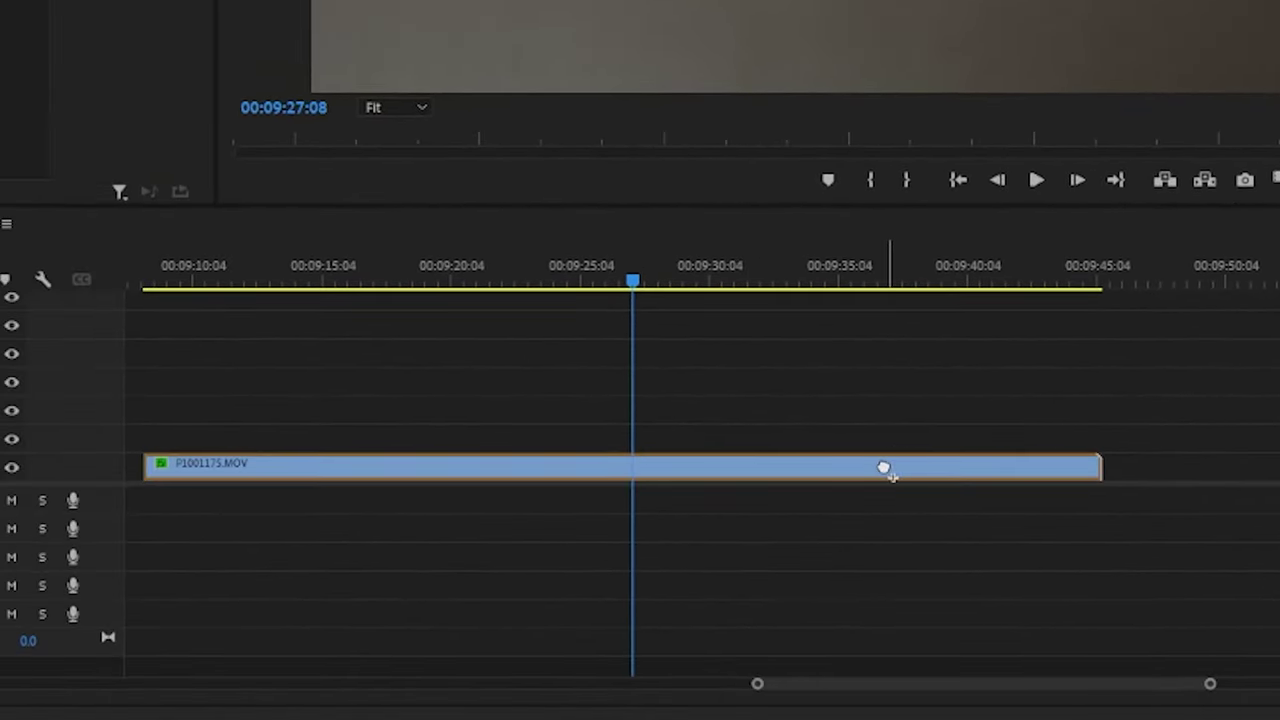
pyautogui.moveTo(884, 470); pyautogui.dragTo(886, 477)
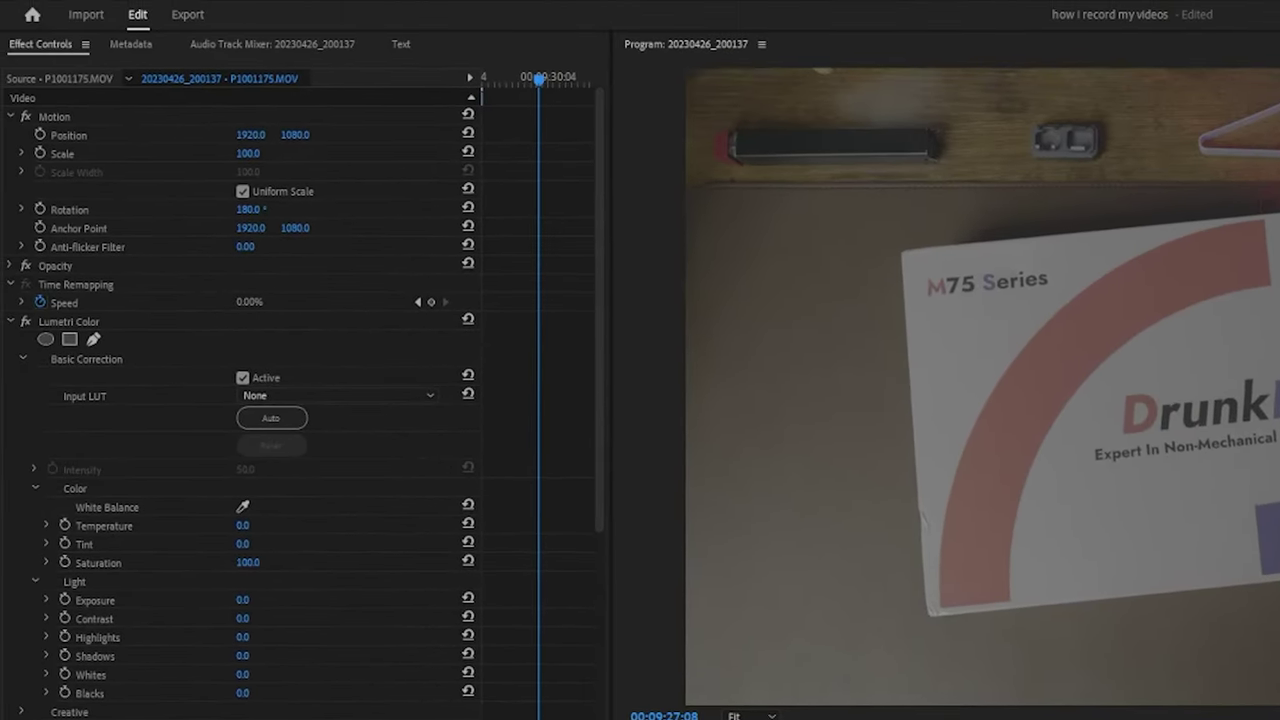
# - Set Lumetri Color's Input LUT to AlexaV3_K1S1_LogC2Video_Rec709_EE in Effect Controls
pyautogui.click(361, 584)
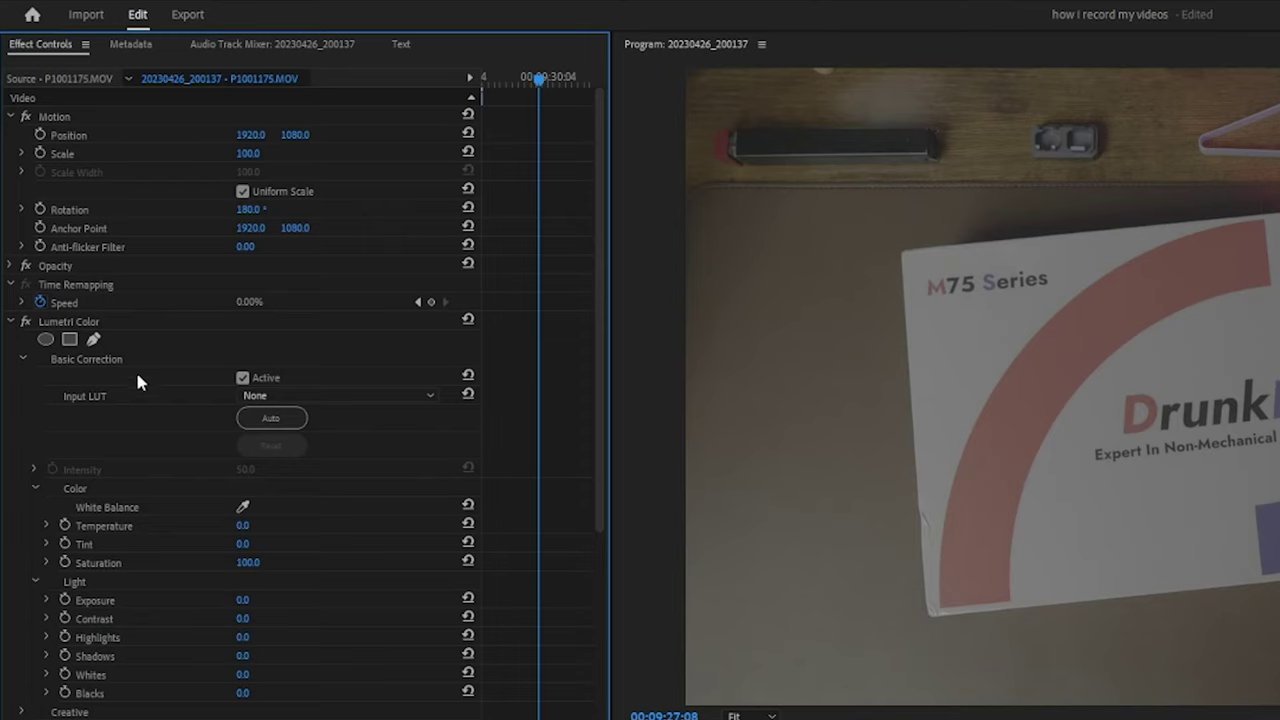
pyautogui.scroll(-3, 87, 398)
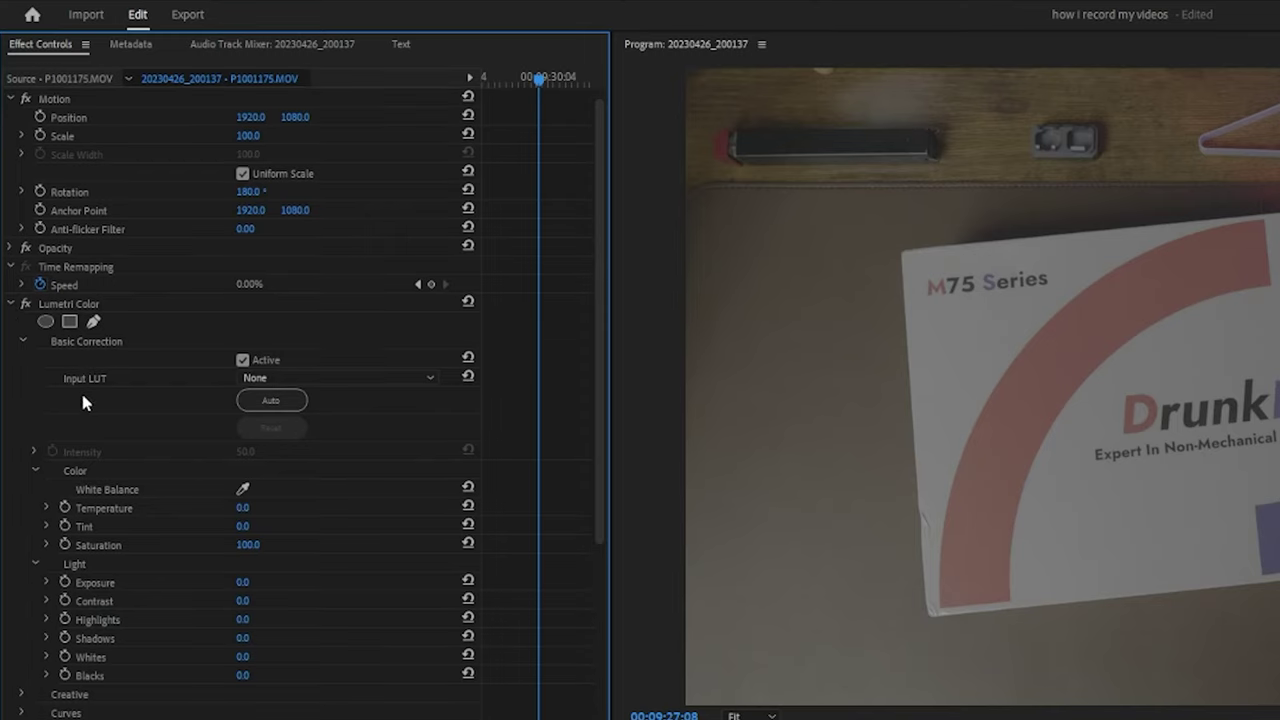
pyautogui.scroll(-1, 113, 447)
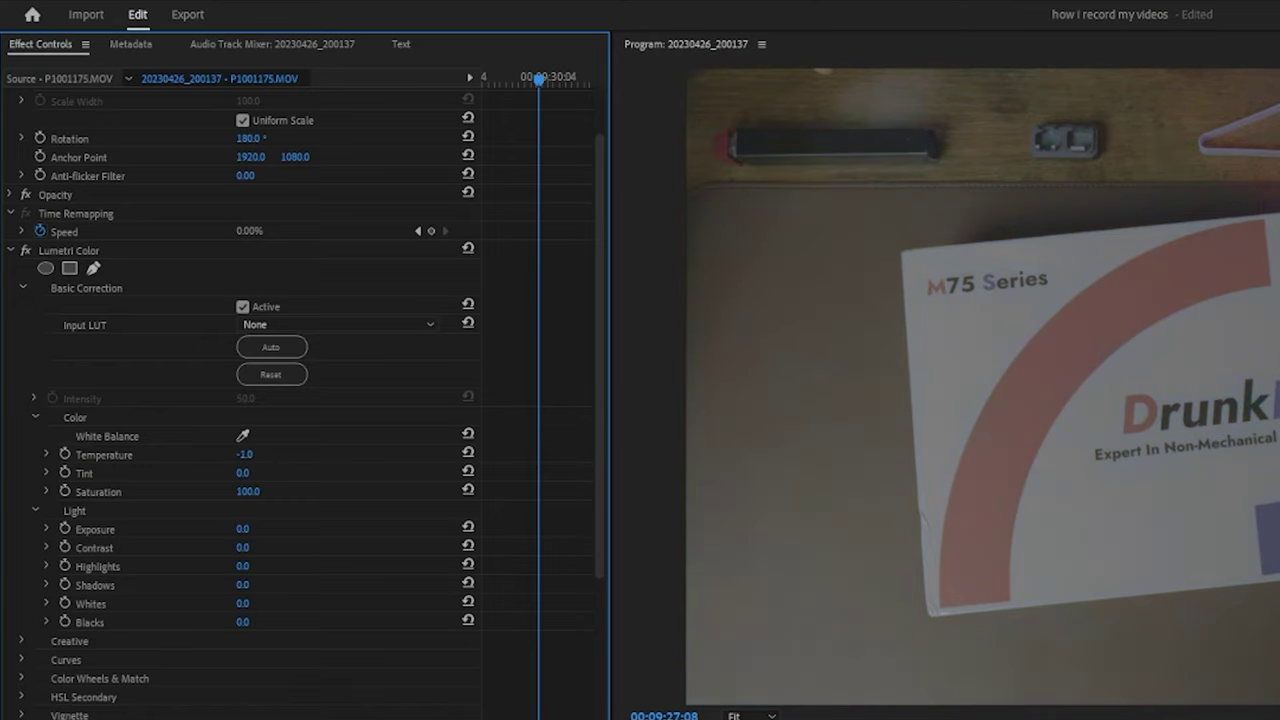
pyautogui.scroll(-1, 312, 458)
pyautogui.click(257, 298)
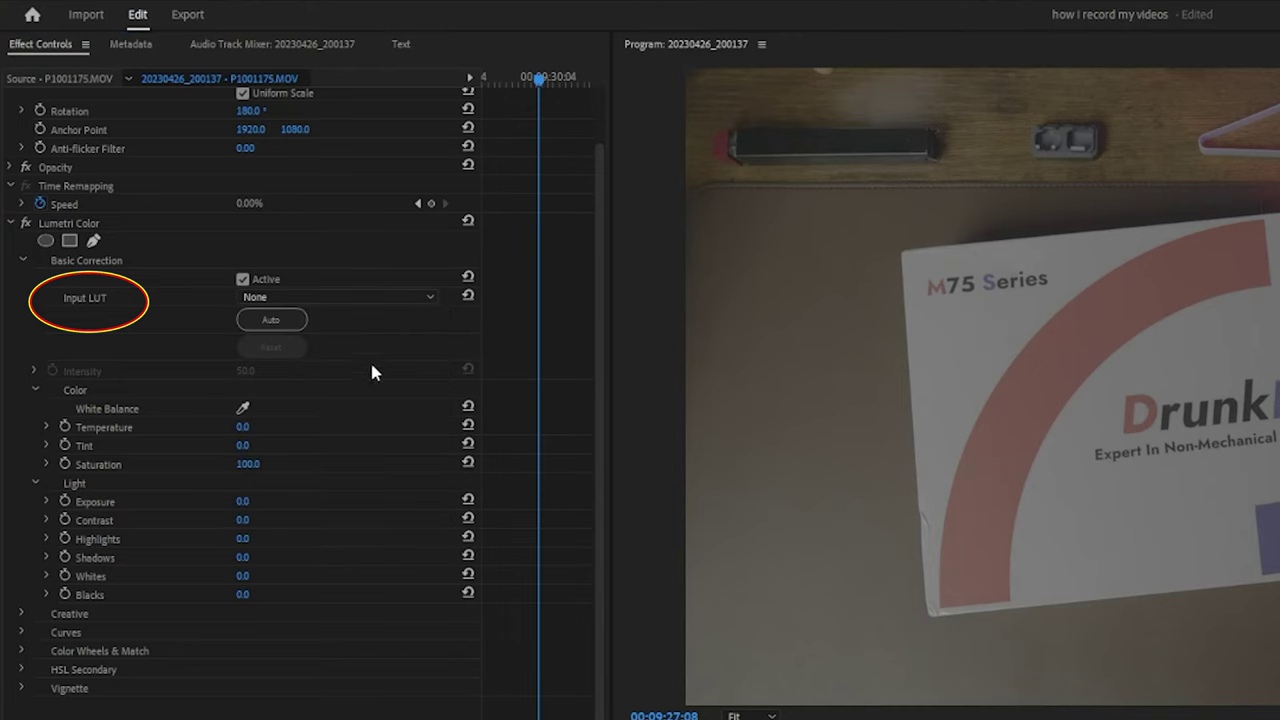
pyautogui.click(361, 294)
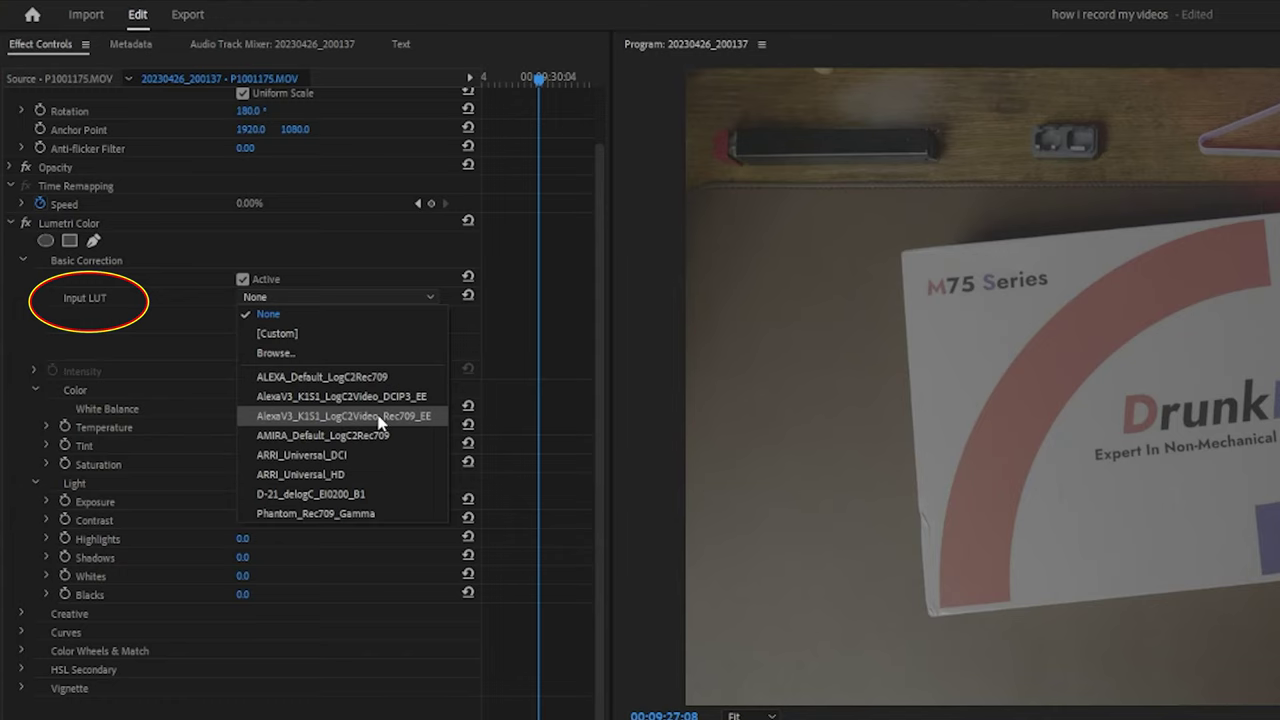
pyautogui.click(342, 415)
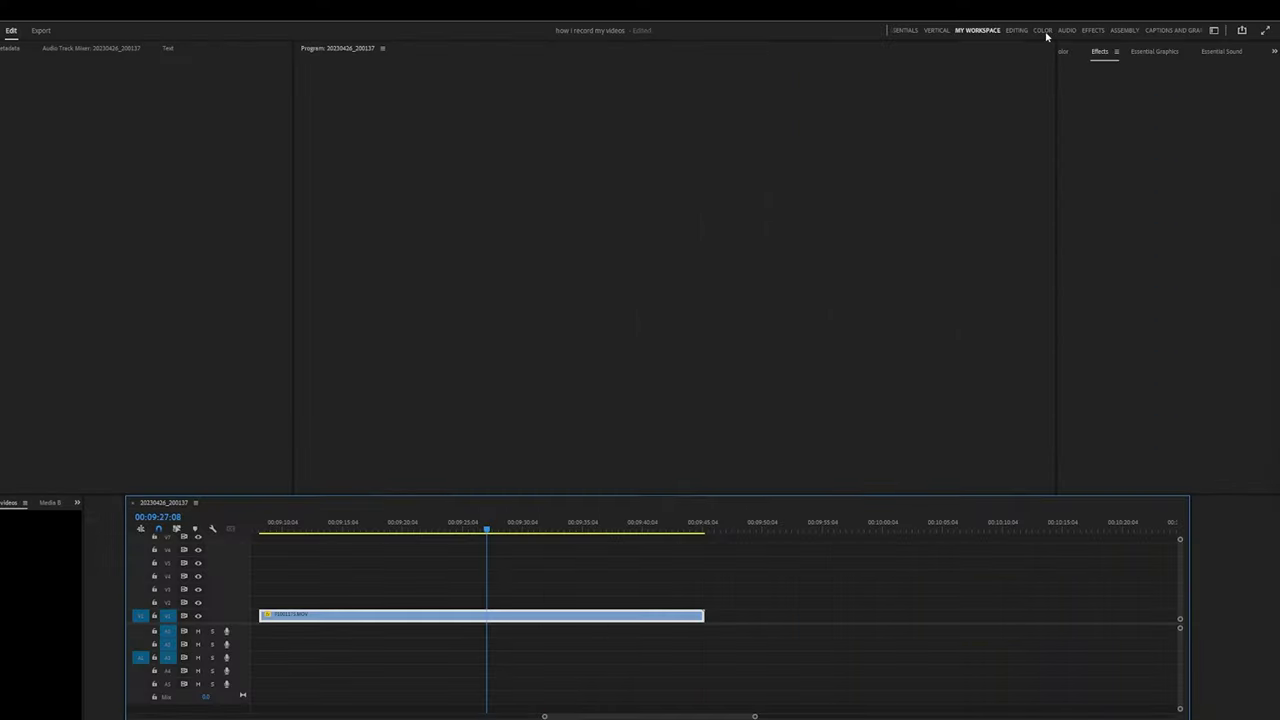
# - In Color workspace Basic Correction, choose the AlexaV3_K1S1_LogC2Video_Rec709_EE LUT and apply Auto correction
pyautogui.click(1043, 29)
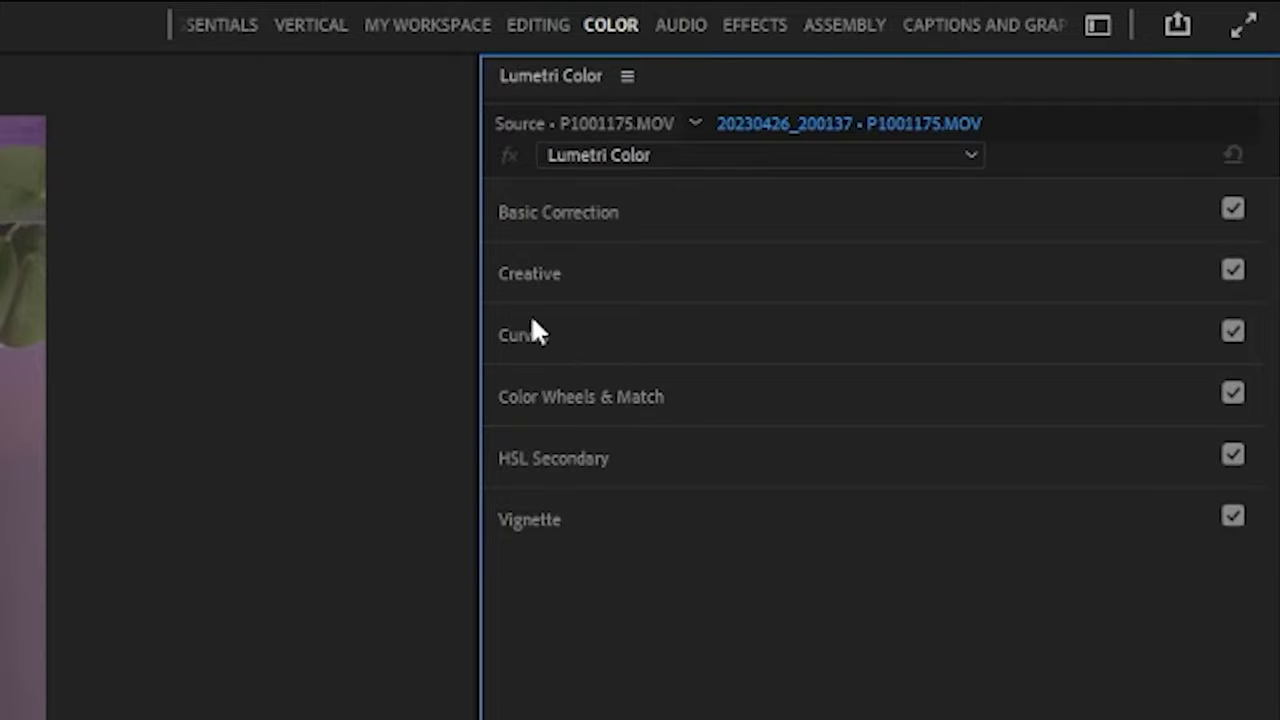
pyautogui.click(541, 215)
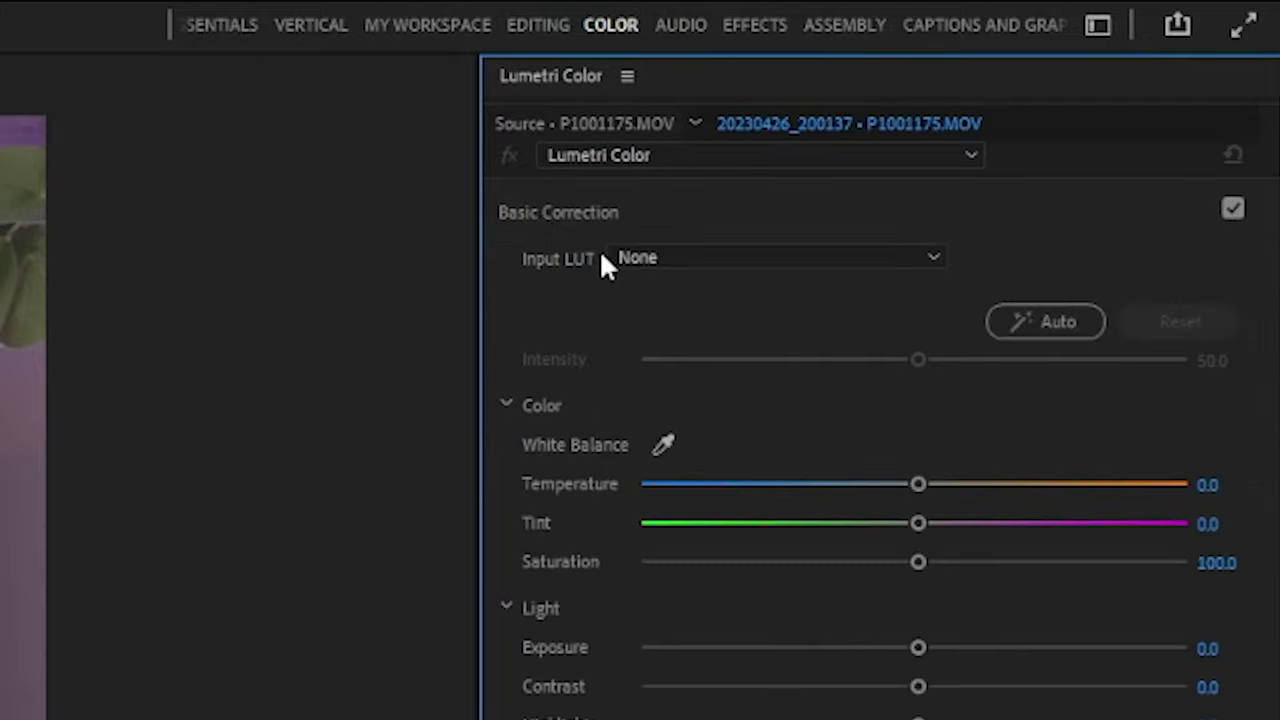
pyautogui.click(625, 257)
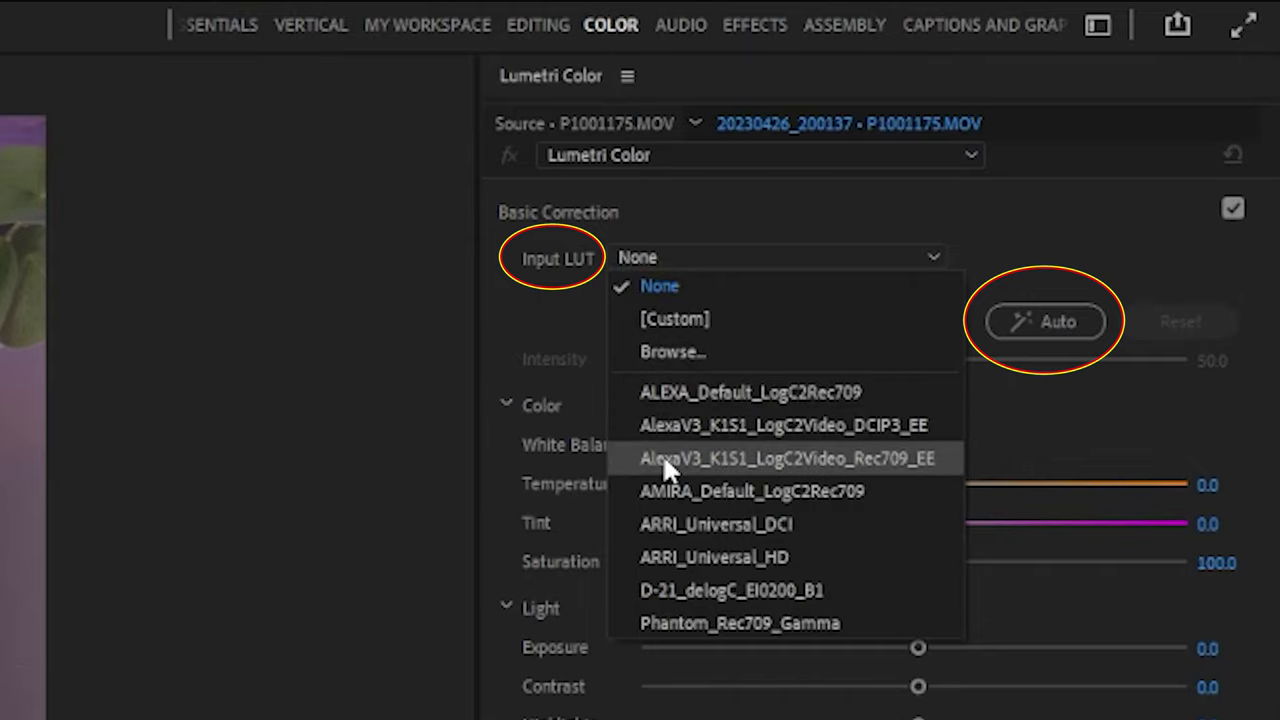
pyautogui.click(896, 461)
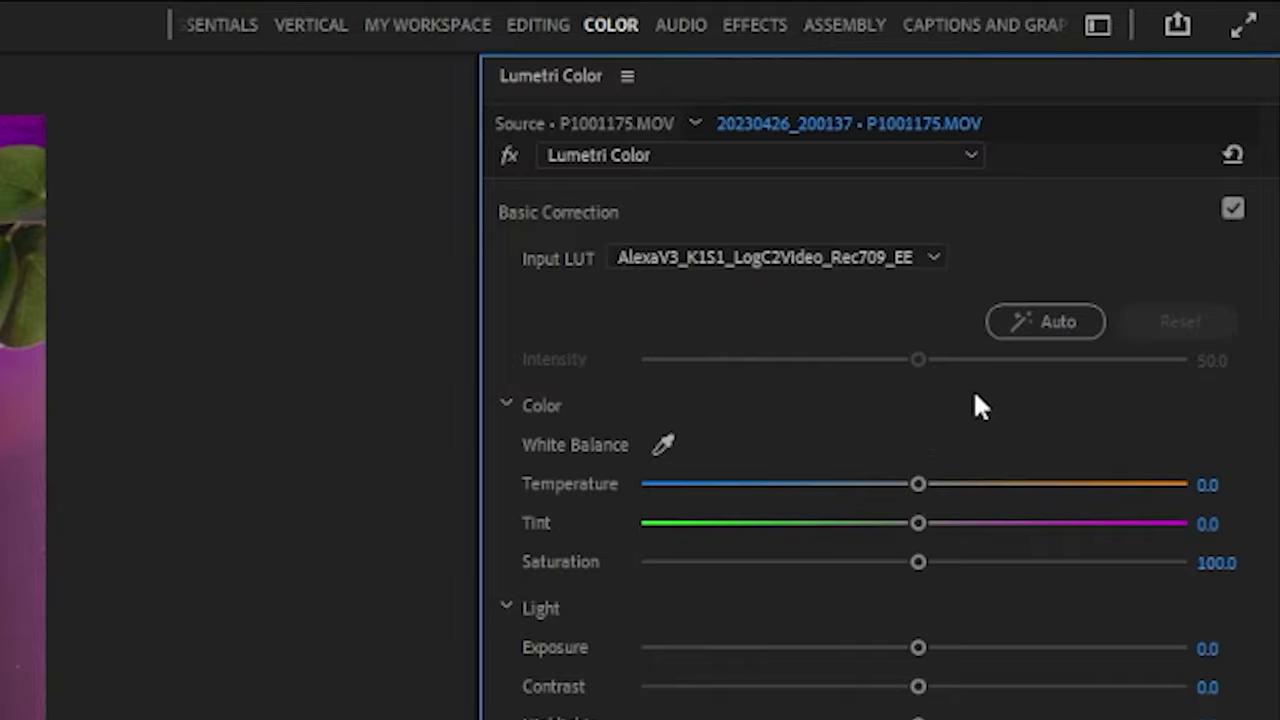
pyautogui.click(1037, 330)
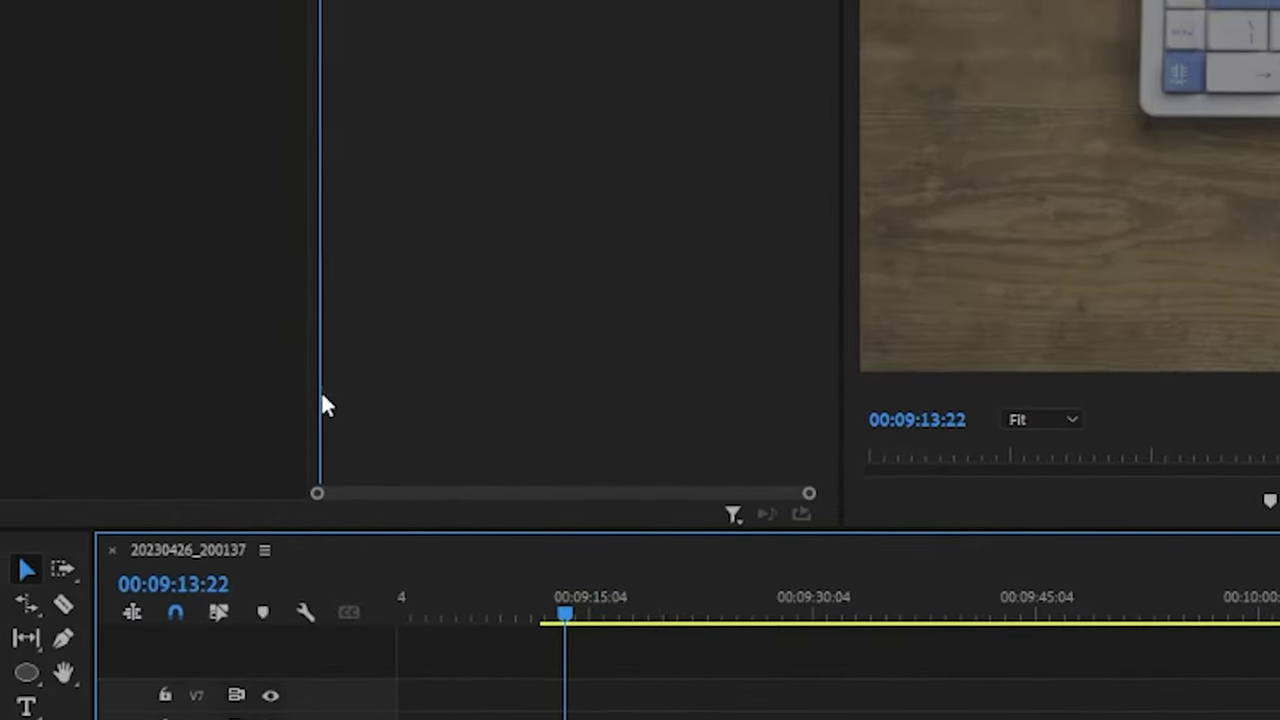
# - Set the P1001259.MOV clip's Motion Rotation to 180°
pyautogui.click(430, 298)
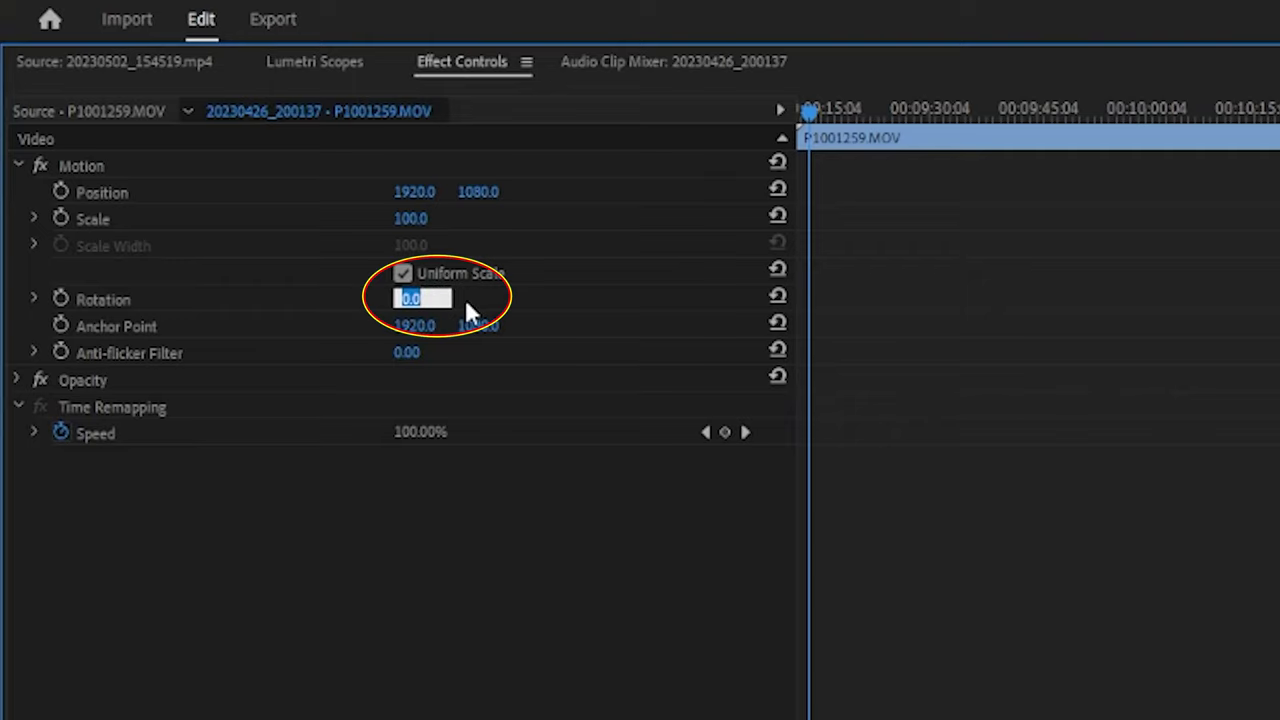
pyautogui.write('180')
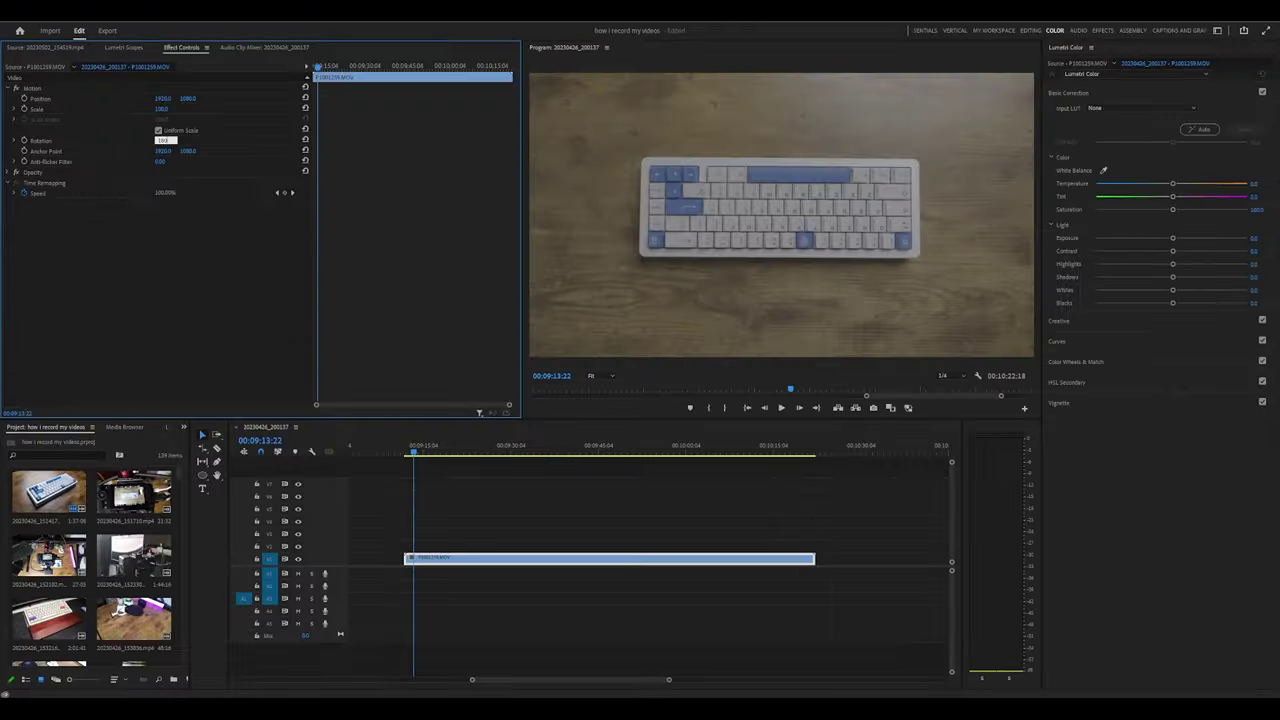
pyautogui.press('Return')
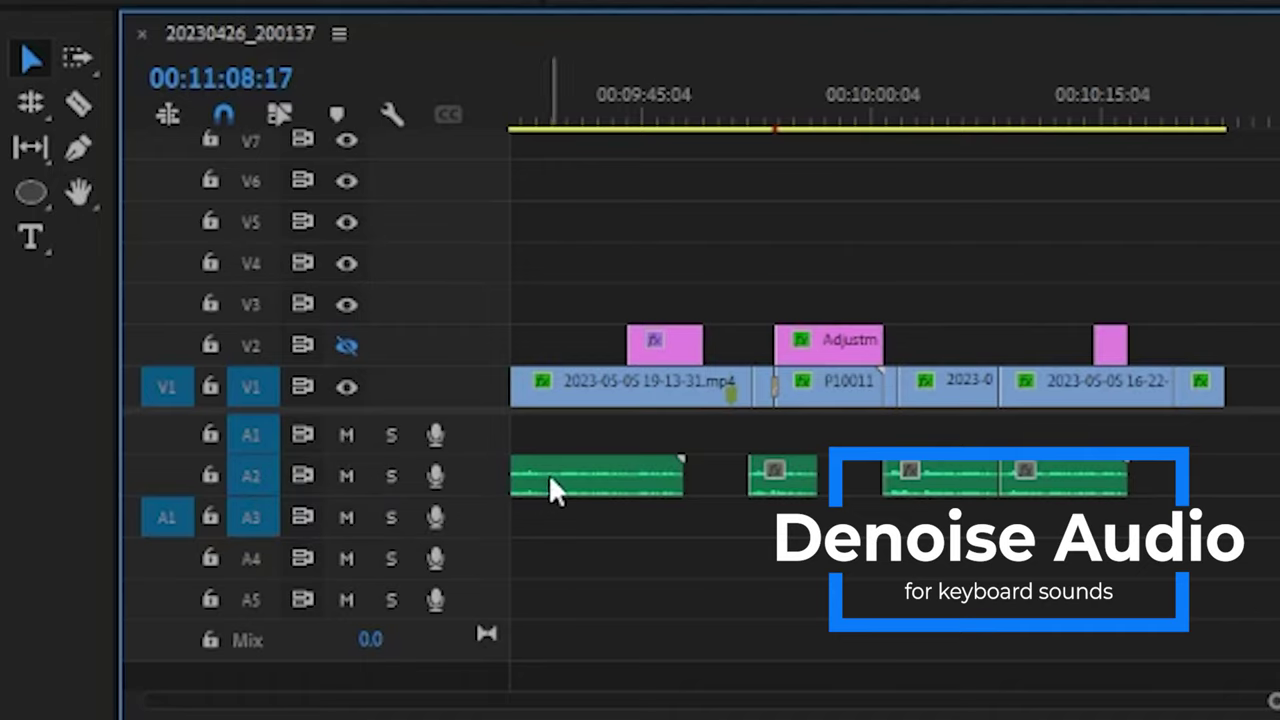
# - Show the Audio Track Mixer for sequence 20230426_200137 from the Window menu
pyautogui.moveTo(582, 477)
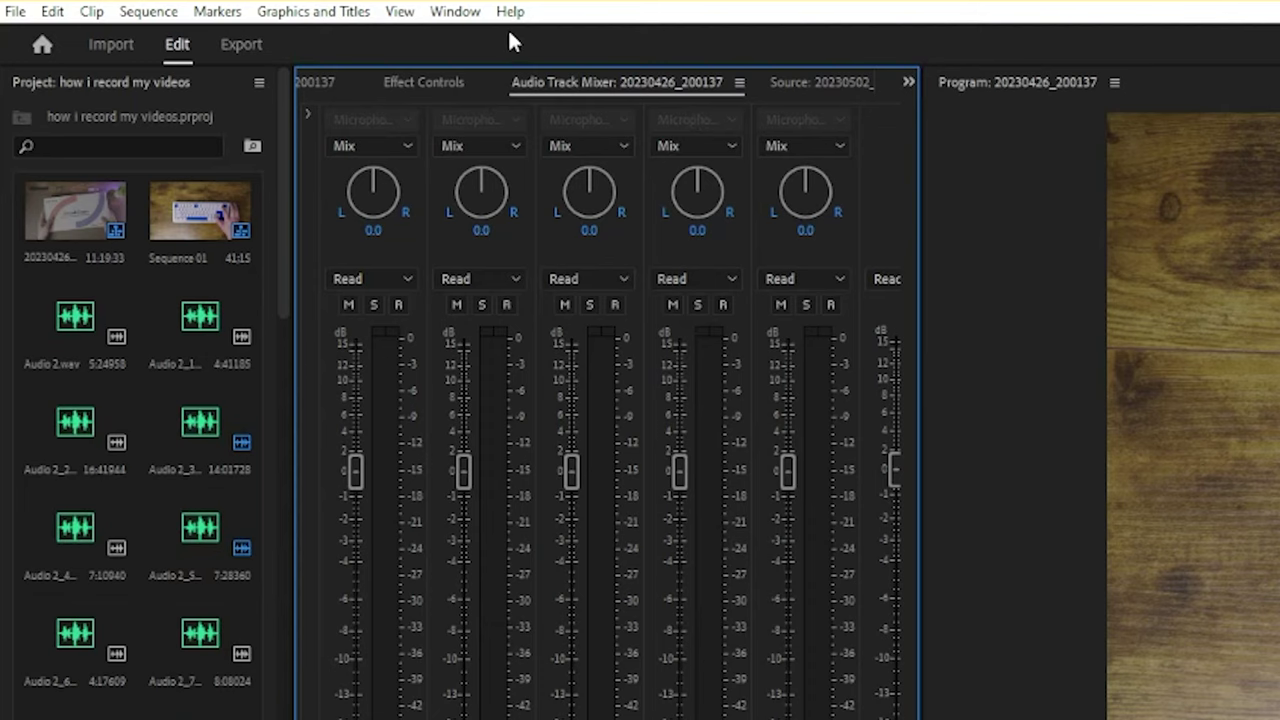
pyautogui.click(455, 14)
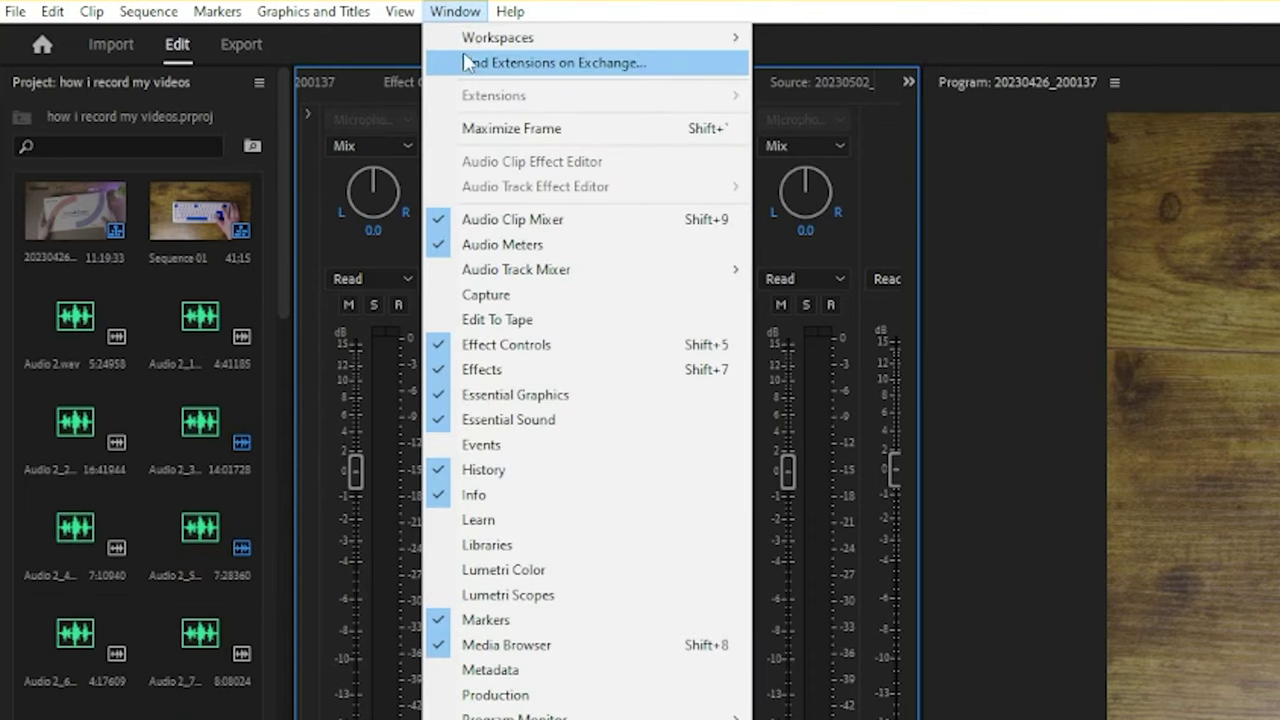
pyautogui.moveTo(683, 275)
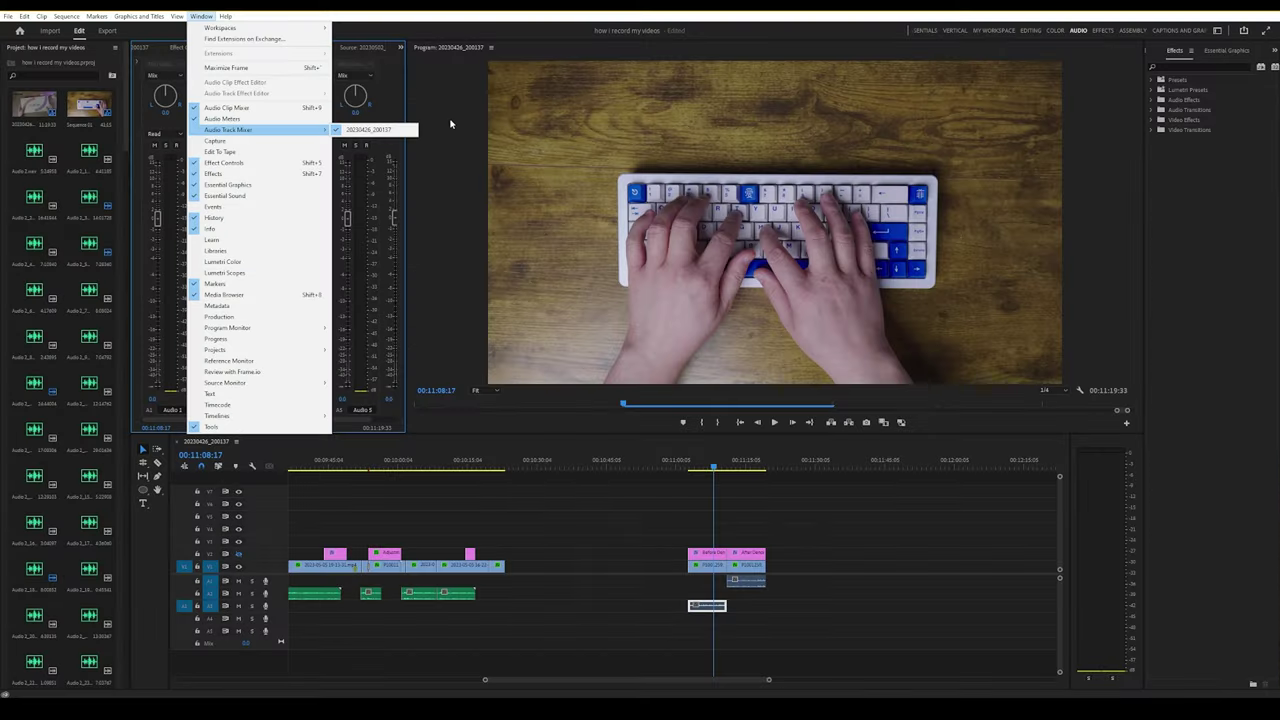
pyautogui.click(1019, 178)
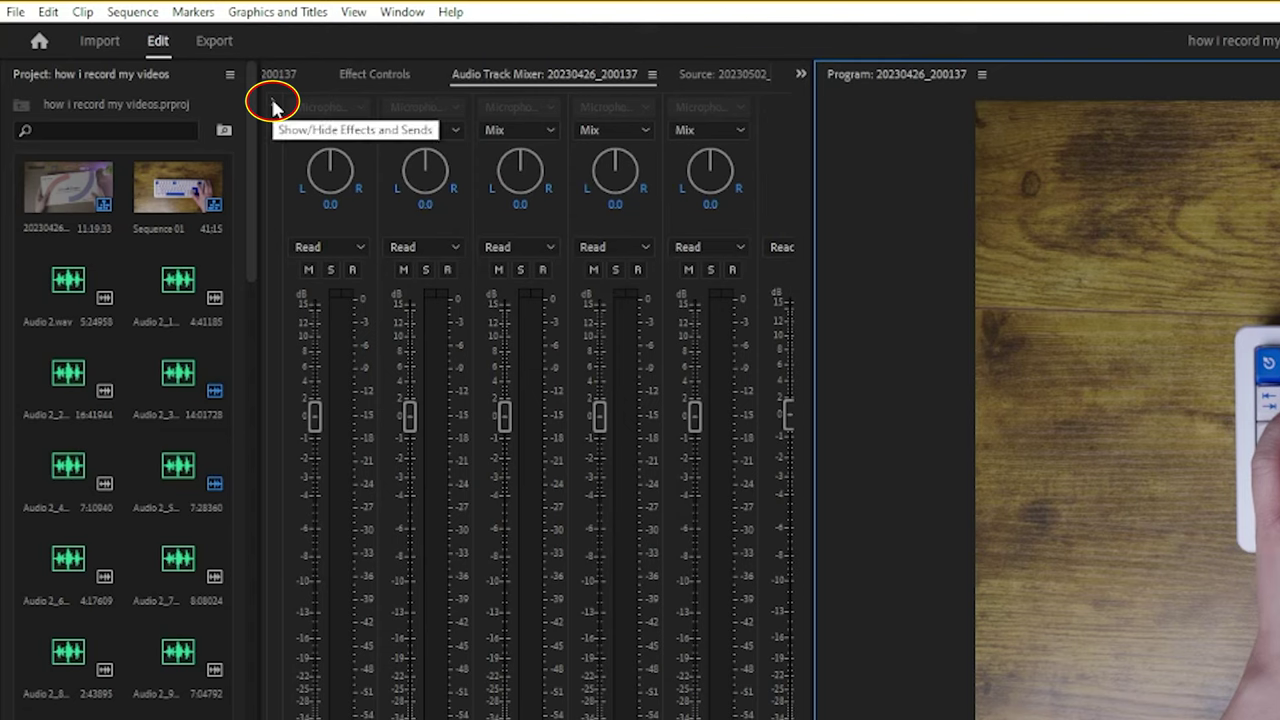
# - Insert a DeNoise effect into Audio 1's effect slot in the Audio Track Mixer
pyautogui.click(274, 104)
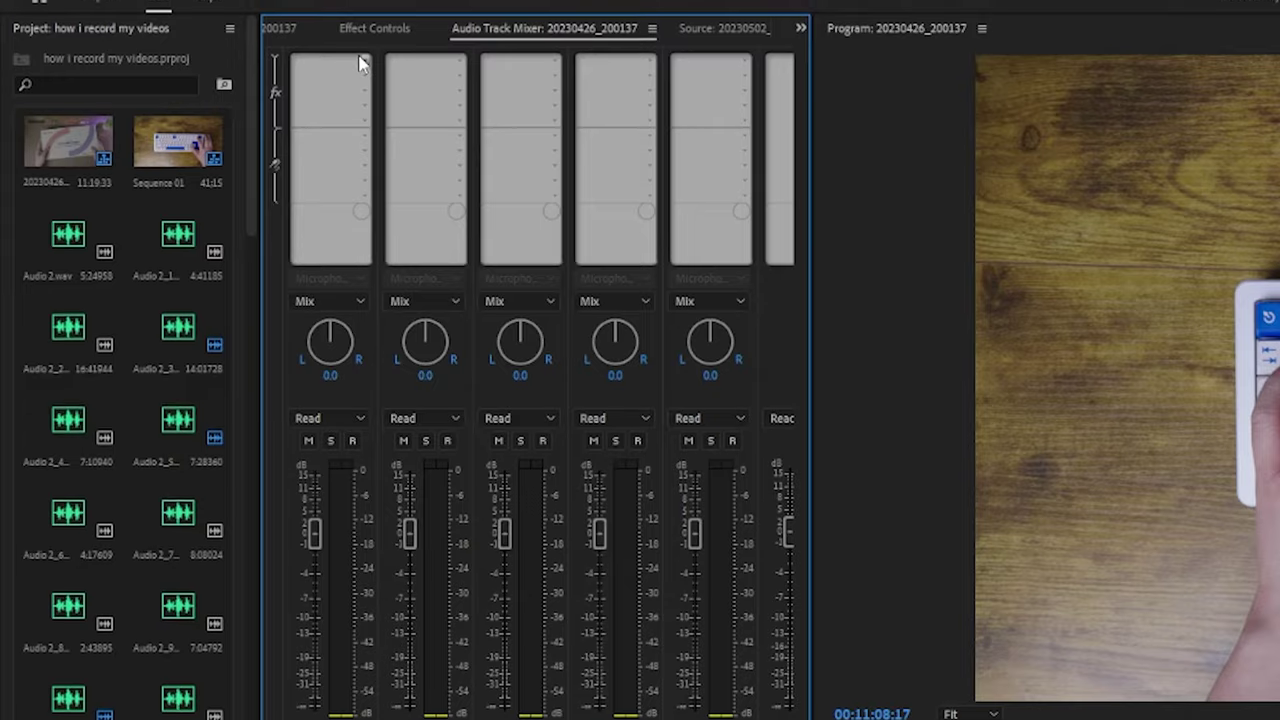
pyautogui.click(362, 63)
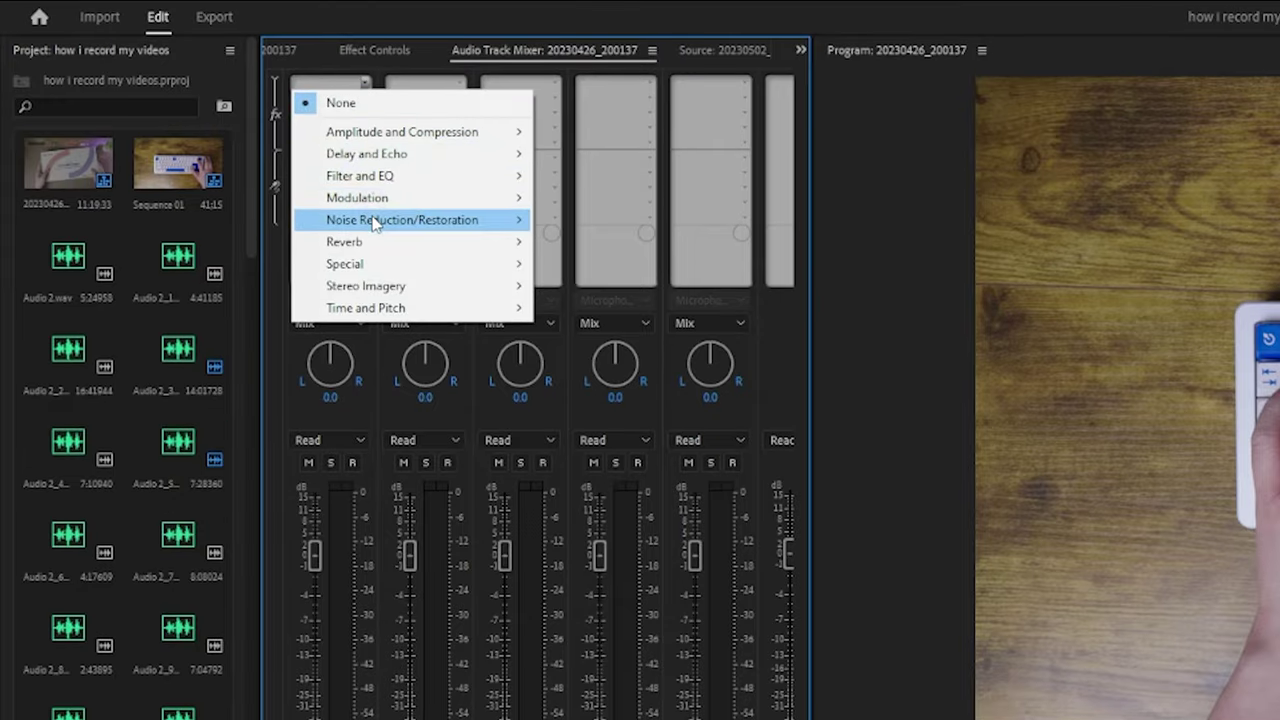
pyautogui.moveTo(373, 220)
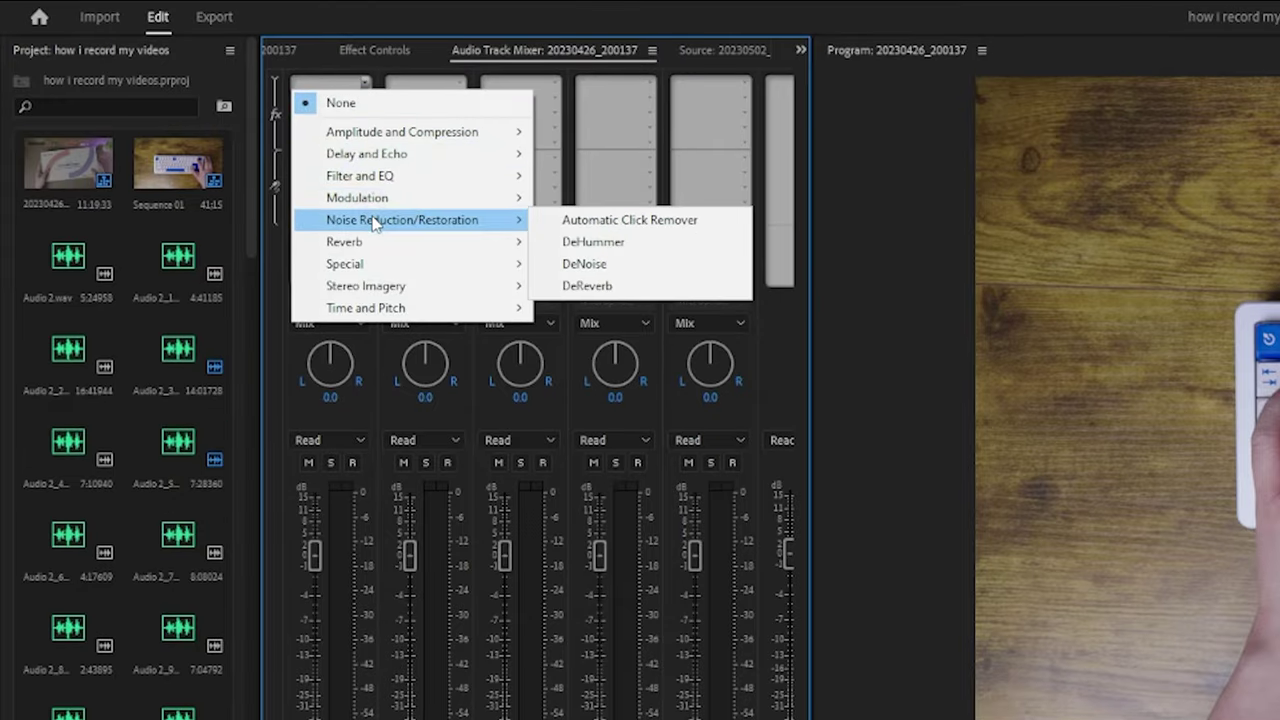
pyautogui.click(636, 270)
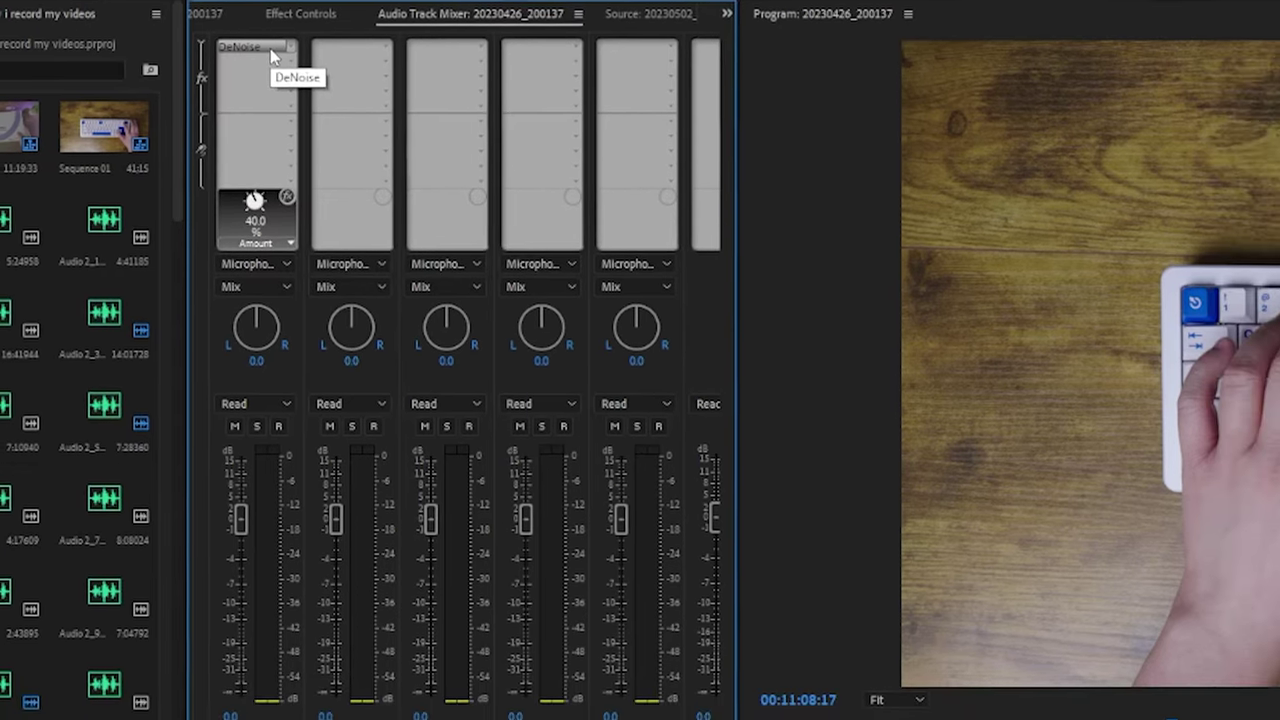
# - Apply the Light Noise Reduction preset to Audio 1's DeNoise, dropping Amount to 20%
pyautogui.doubleClick(343, 88)
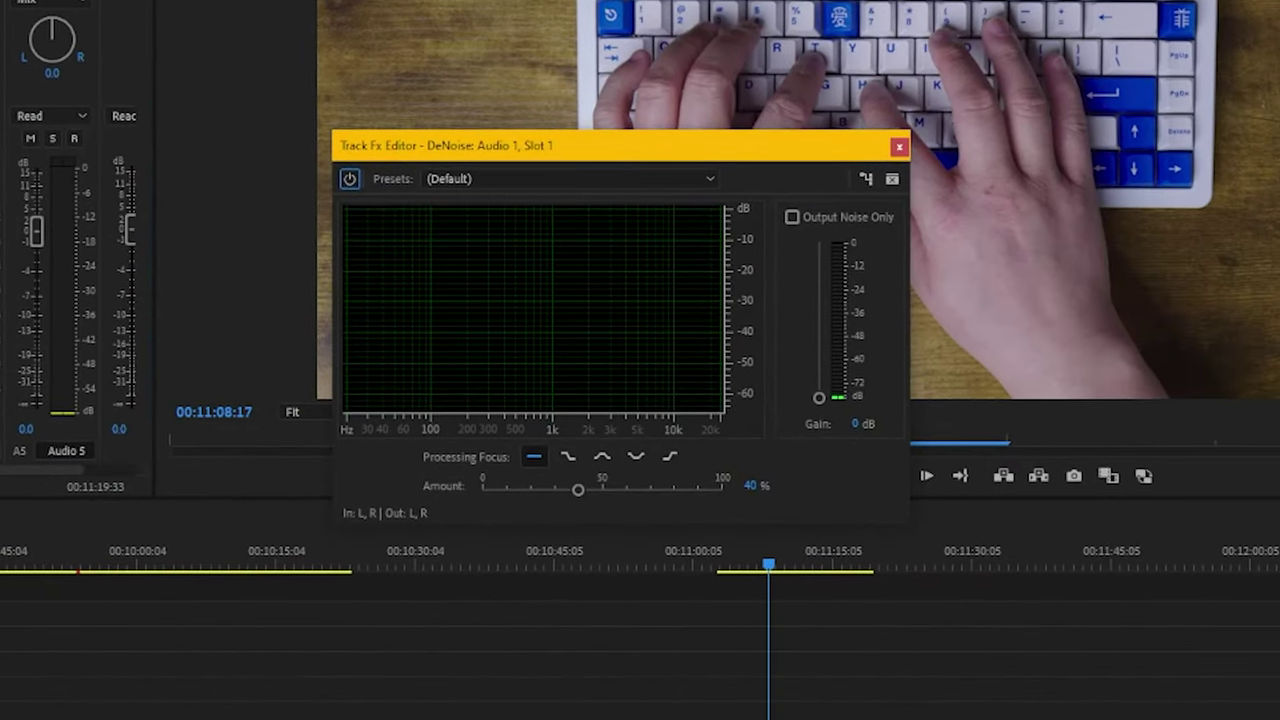
pyautogui.click(508, 178)
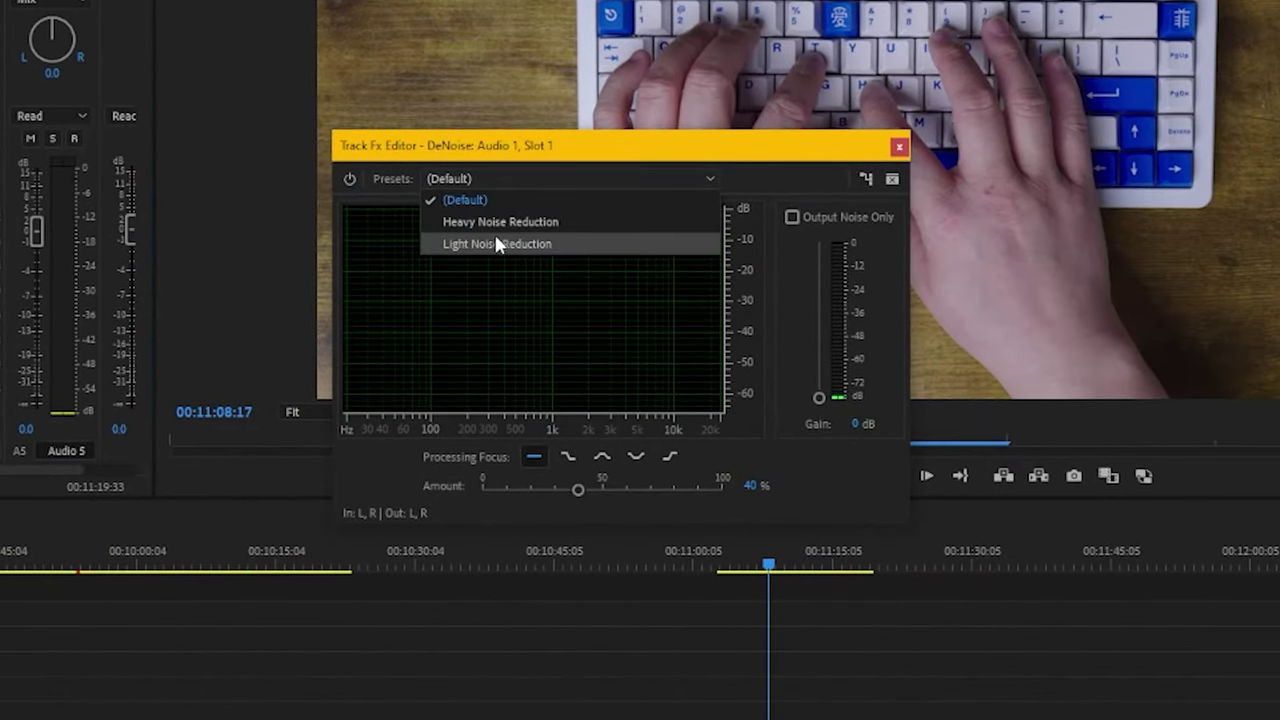
pyautogui.click(575, 248)
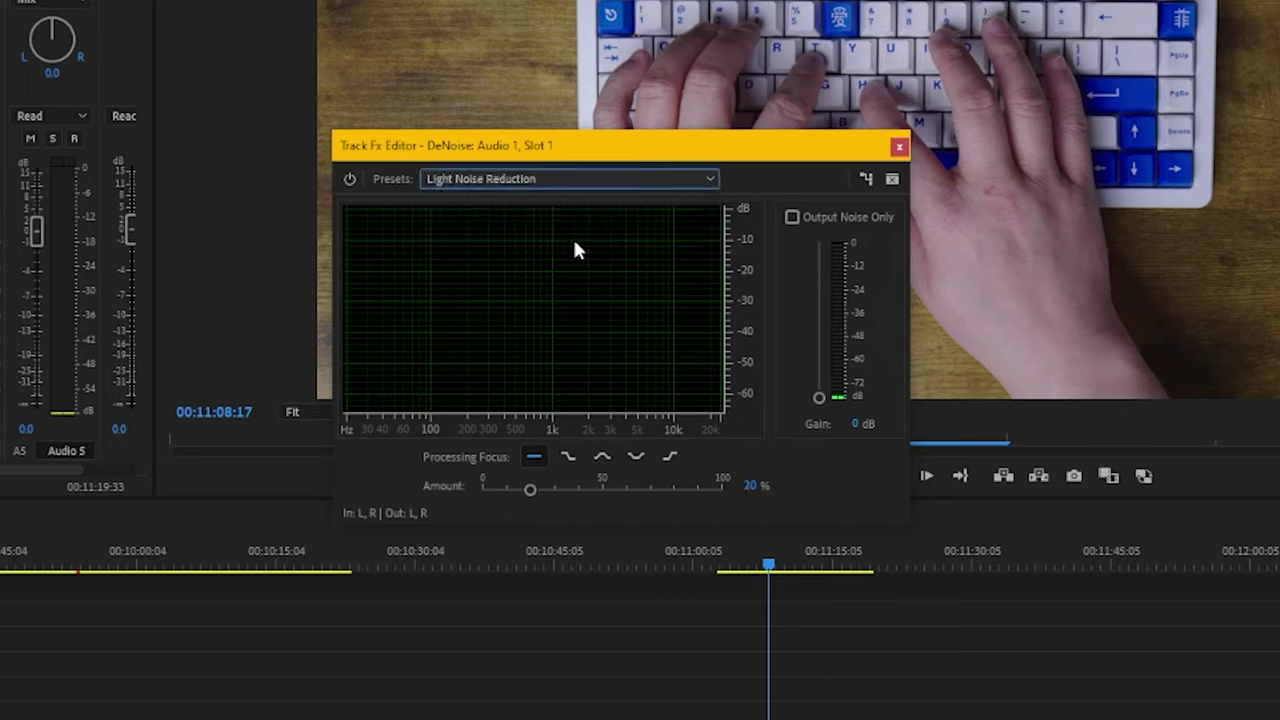
pyautogui.click(896, 155)
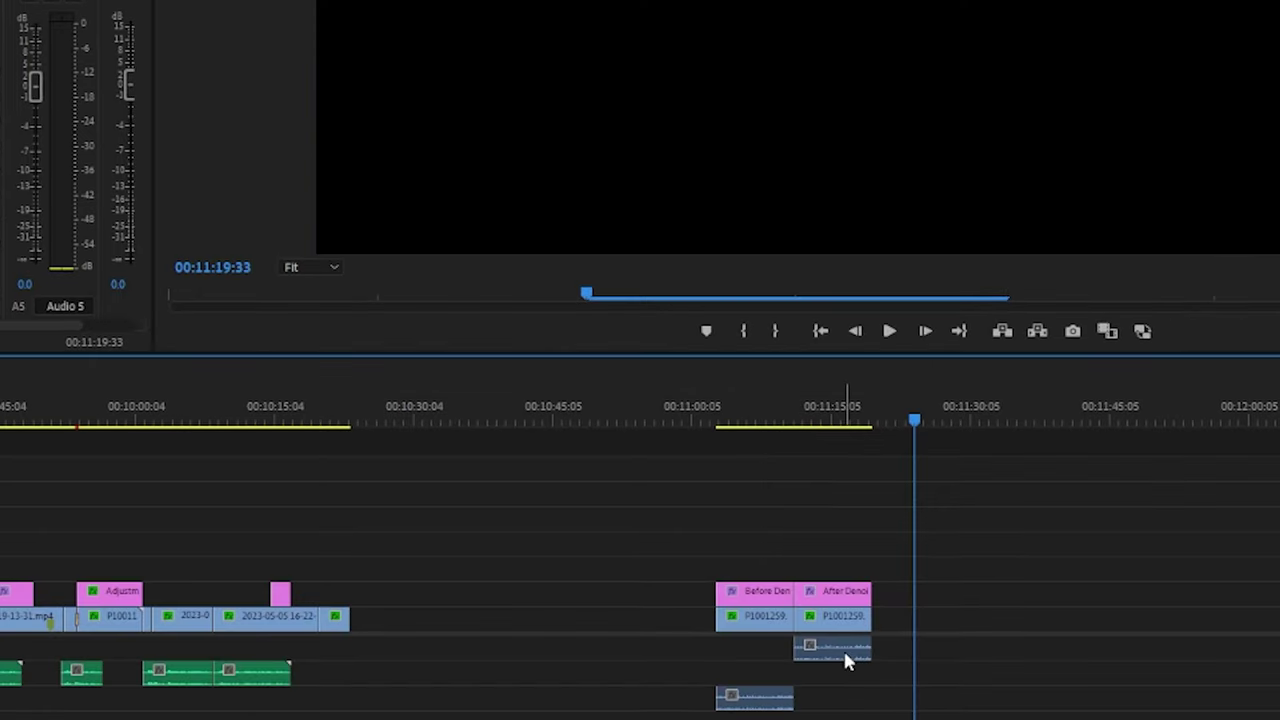
# - Normalize the keyboard clip's max peak to 0 dB via Audio Gain
pyautogui.rightClick(843, 648)
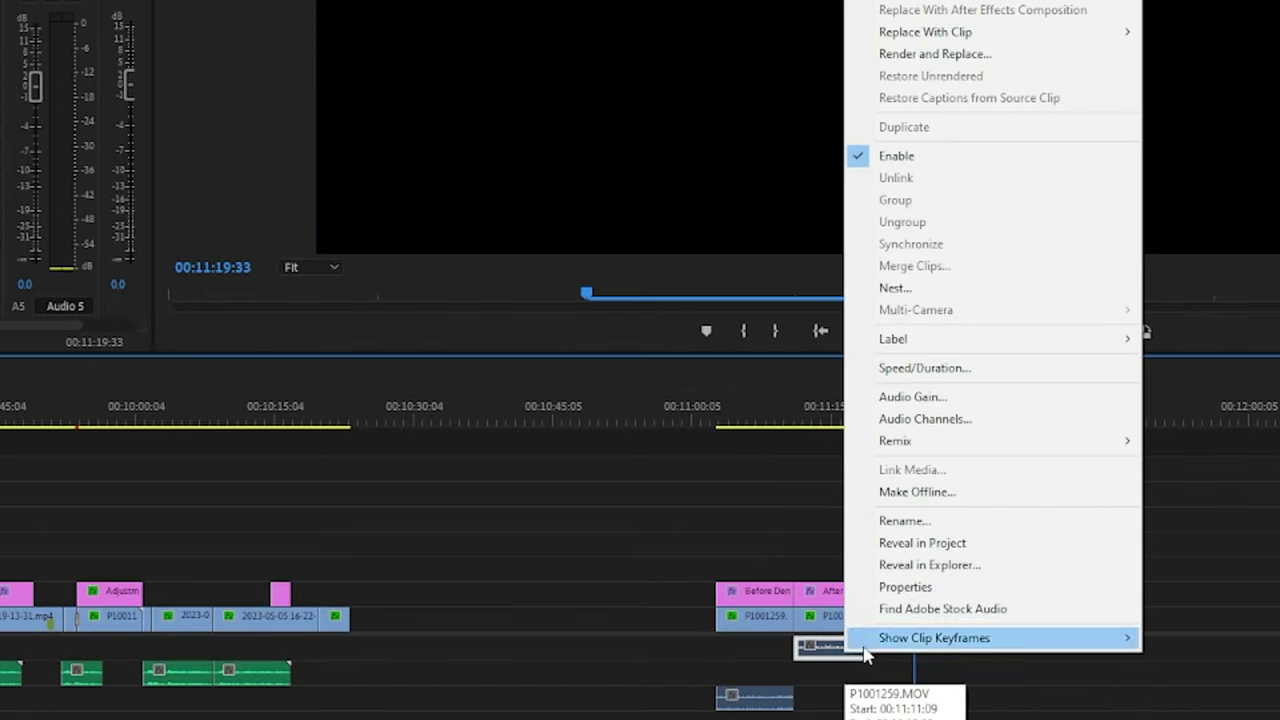
pyautogui.click(911, 400)
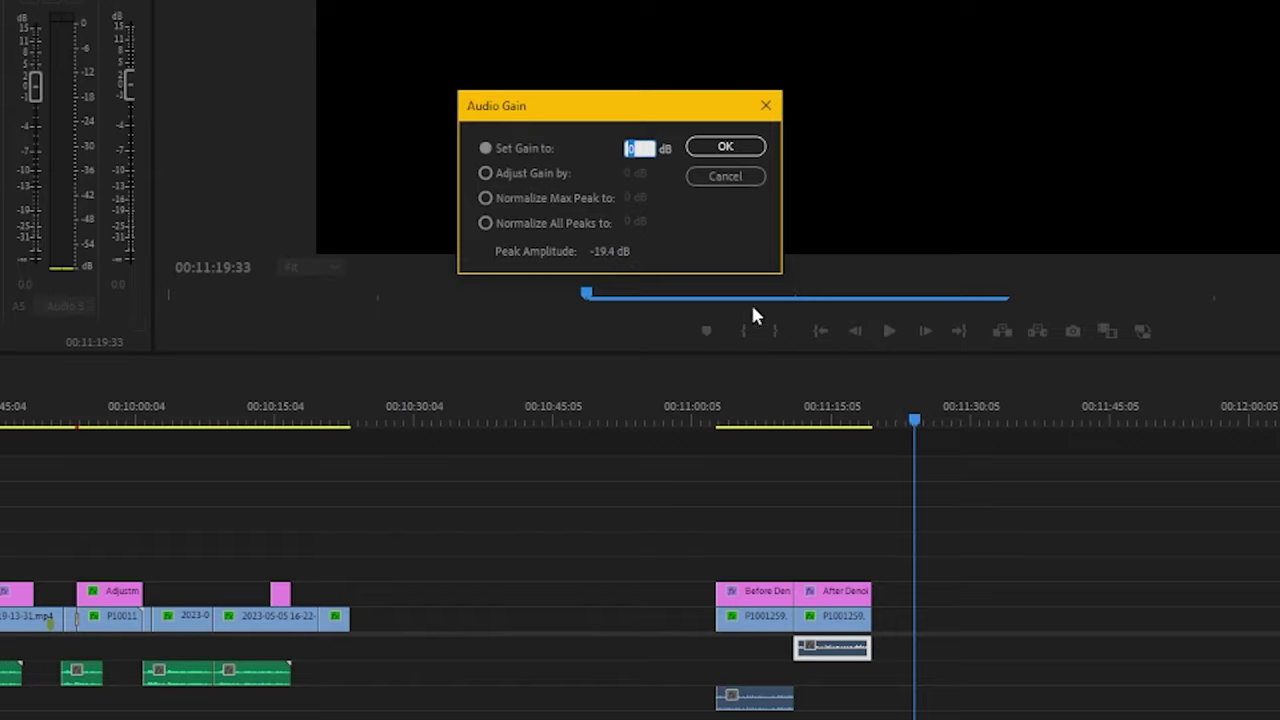
pyautogui.click(542, 193)
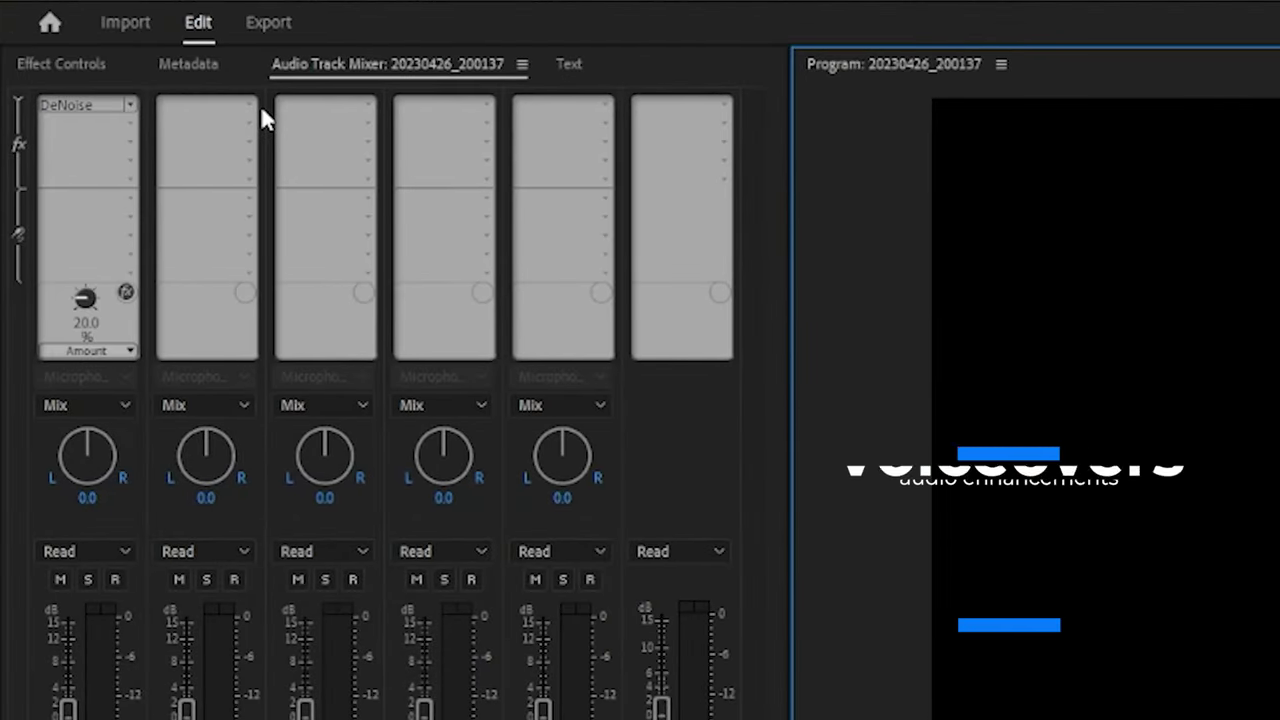
# - Fill Audio 2's three effect slots with DeNoise, Parametric Equalizer and Single-band Compressor
pyautogui.click(249, 107)
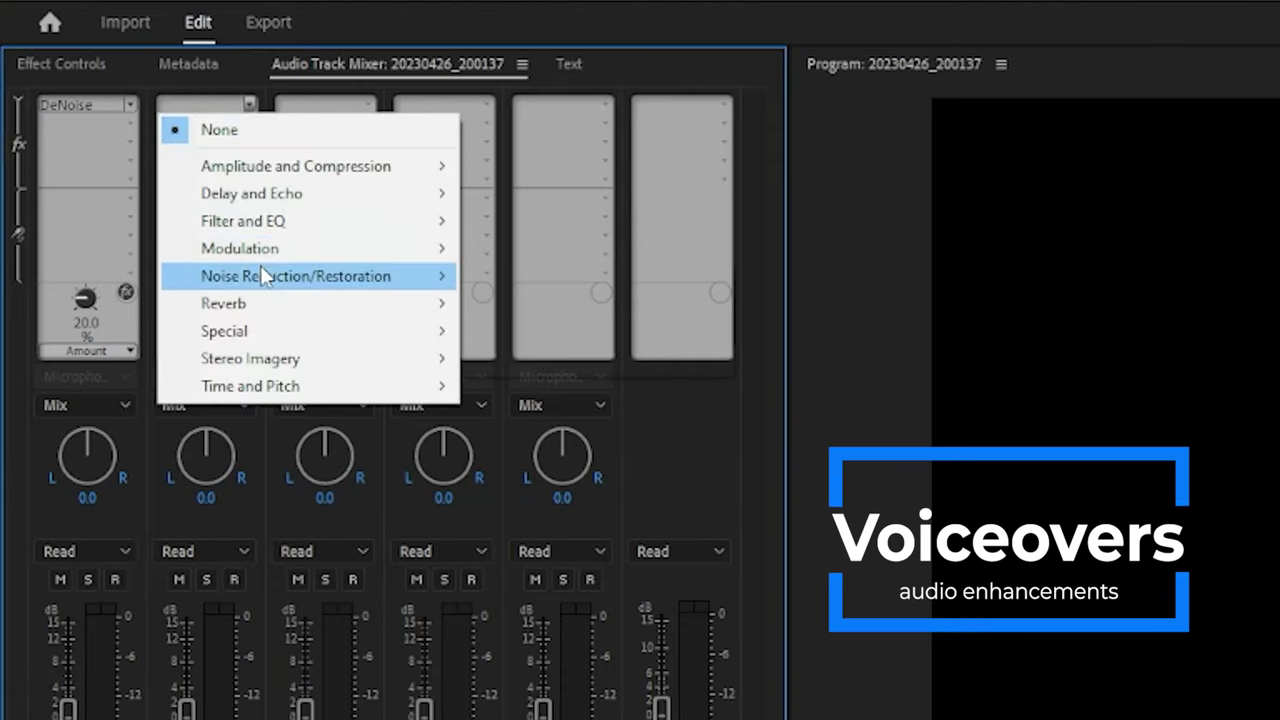
pyautogui.moveTo(300, 276)
pyautogui.click(541, 338)
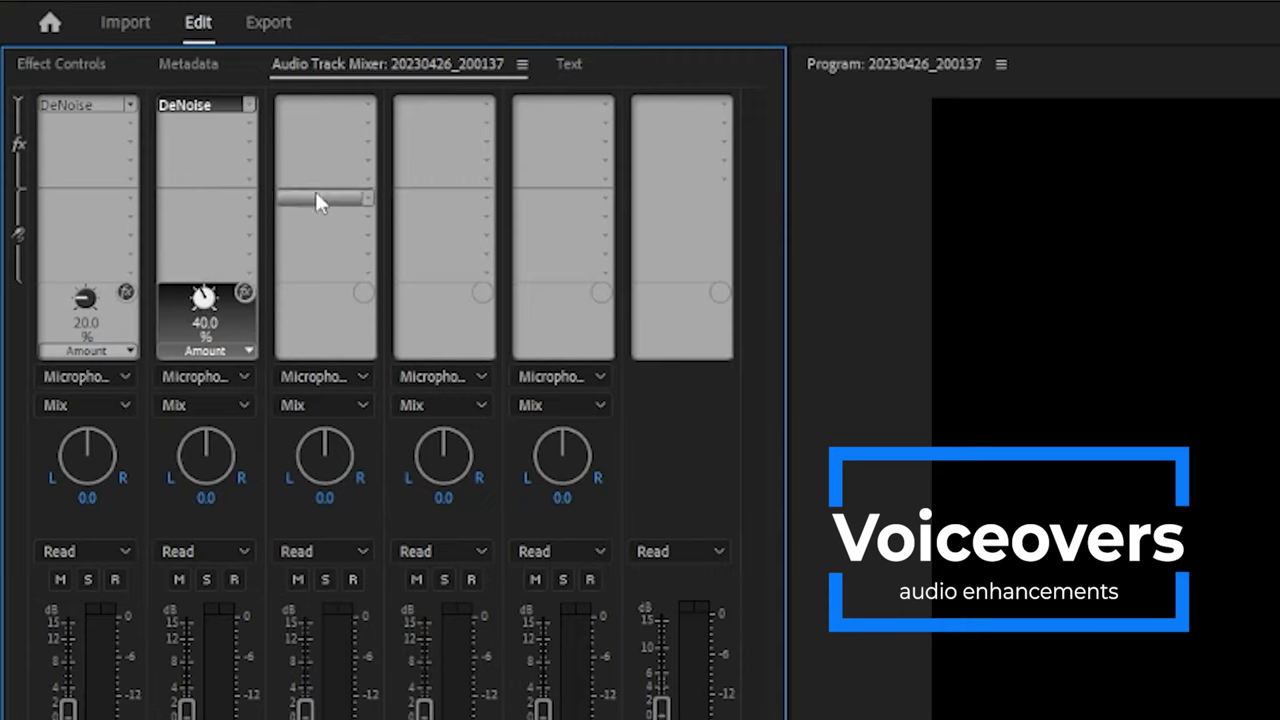
pyautogui.click(250, 118)
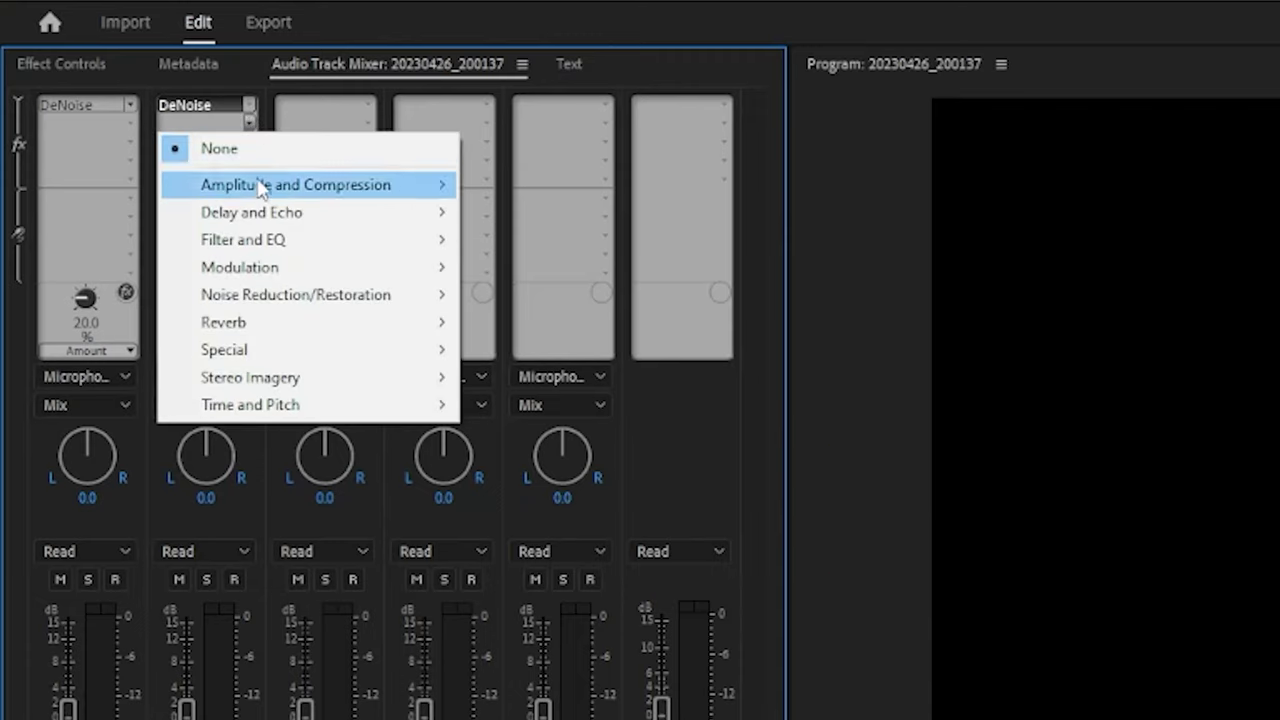
pyautogui.moveTo(257, 248)
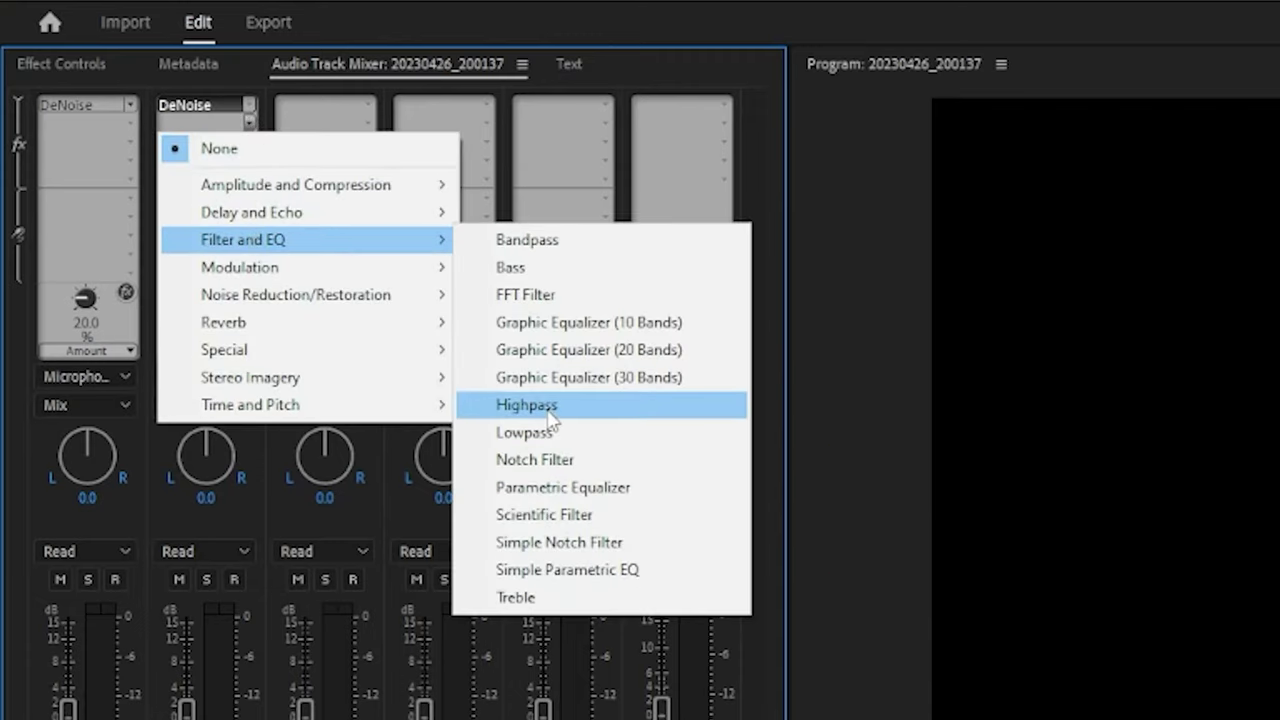
pyautogui.click(545, 495)
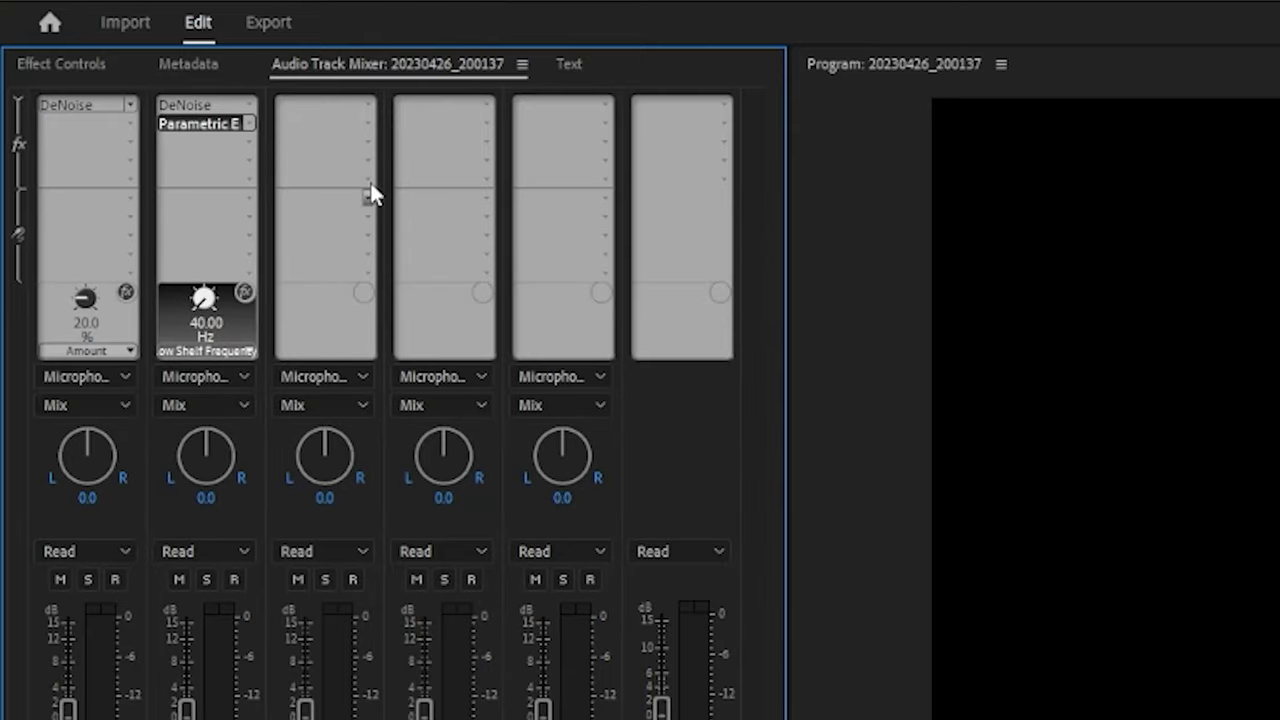
pyautogui.click(251, 141)
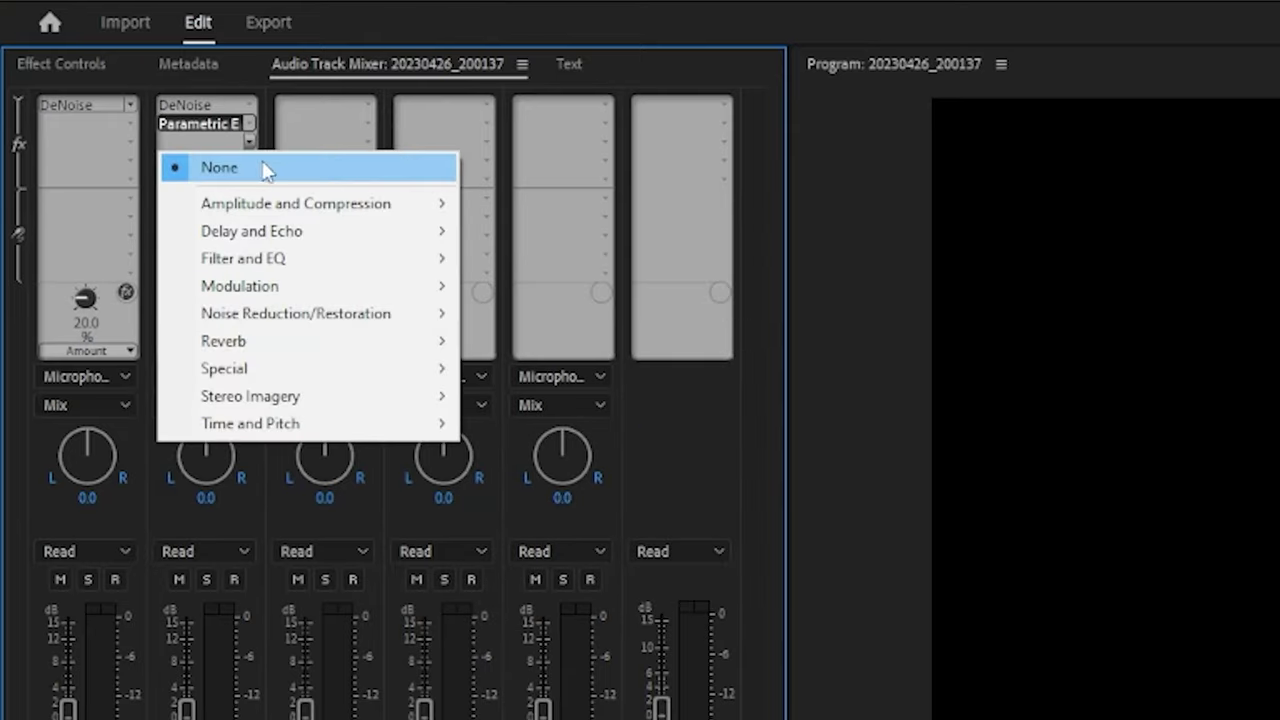
pyautogui.moveTo(328, 214)
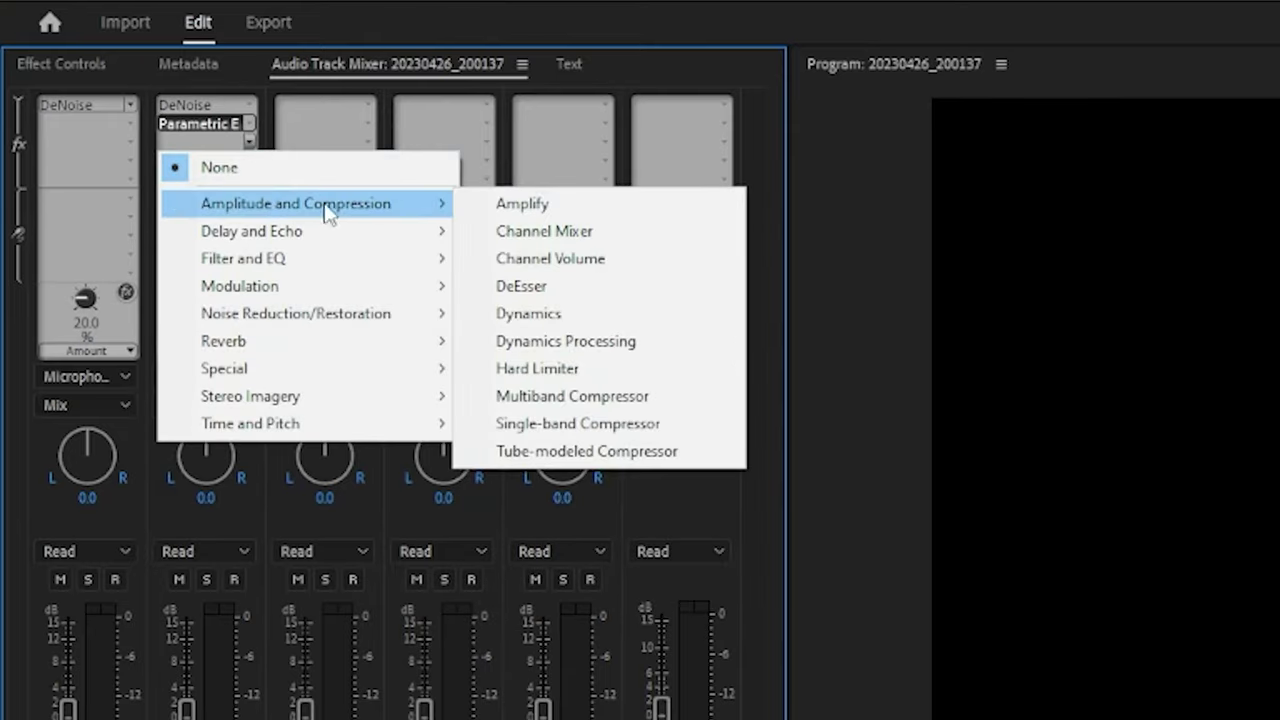
pyautogui.click(547, 431)
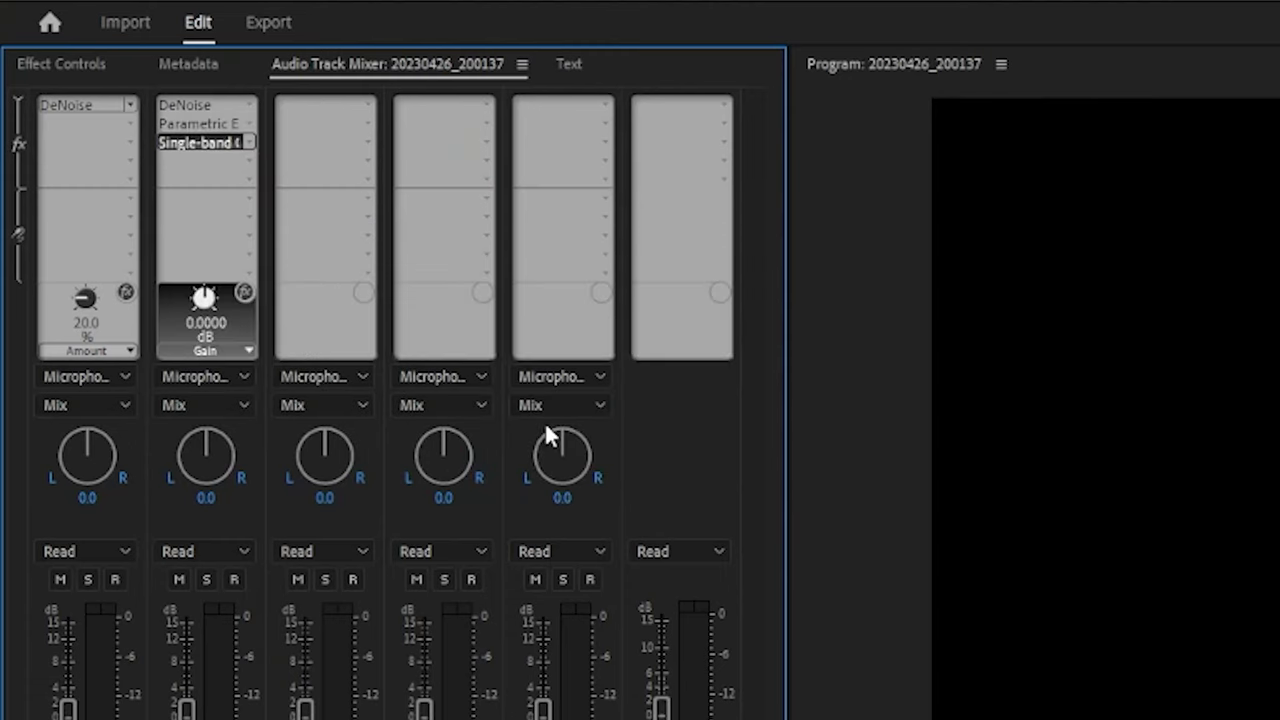
# - Set Audio 2's DeNoise to the Light Noise Reduction preset
pyautogui.doubleClick(185, 104)
pyautogui.click(527, 148)
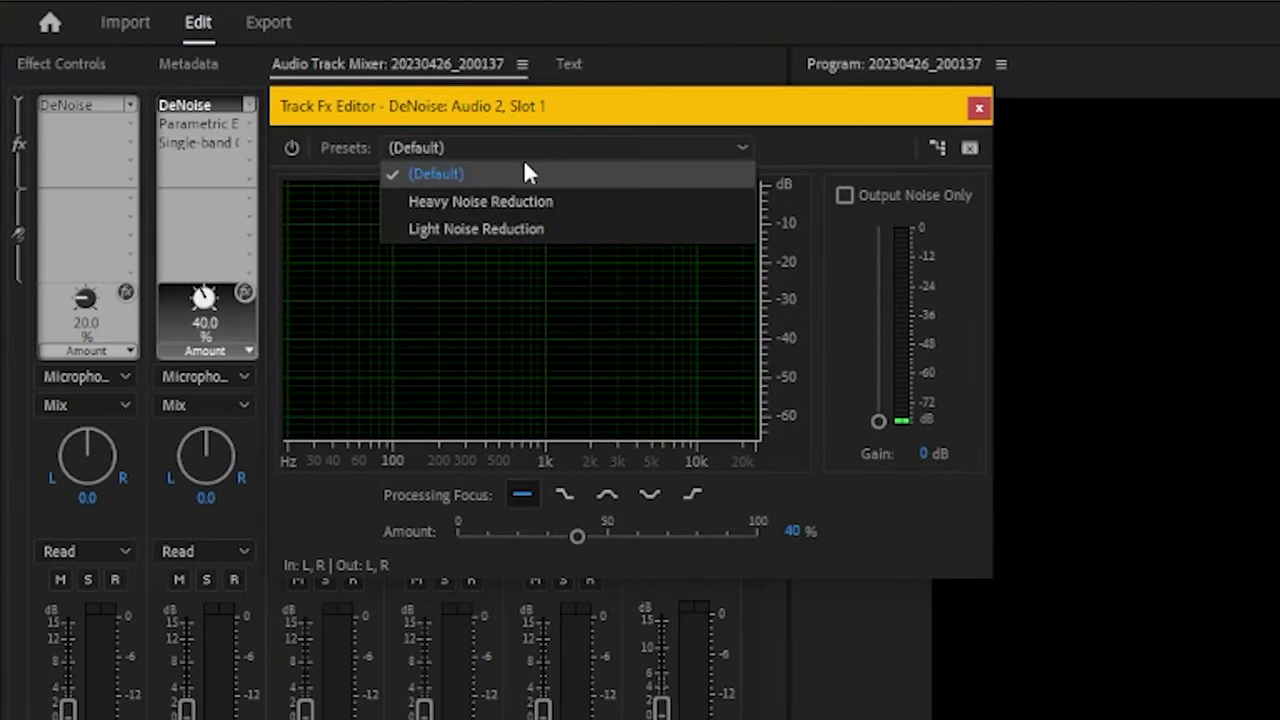
pyautogui.click(482, 229)
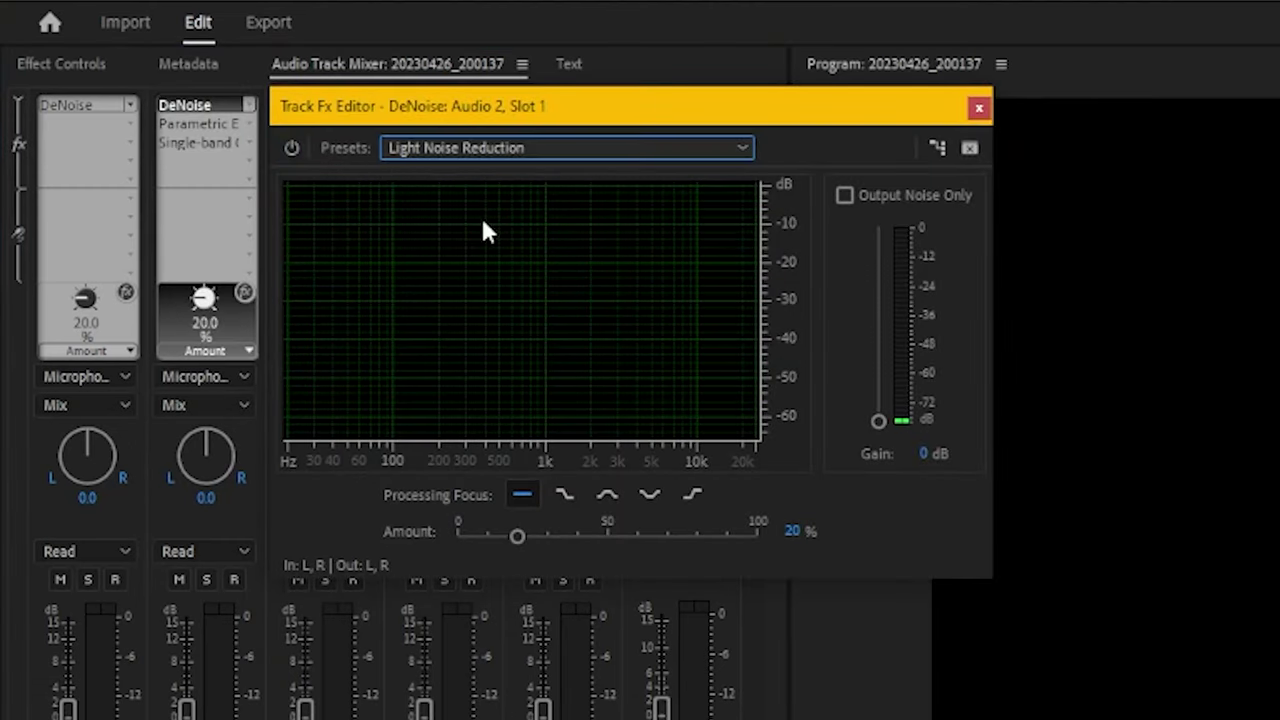
pyautogui.click(978, 109)
# - Apply the Vocal Enhancer preset to Audio 2's Parametric Equalizer
pyautogui.doubleClick(199, 123)
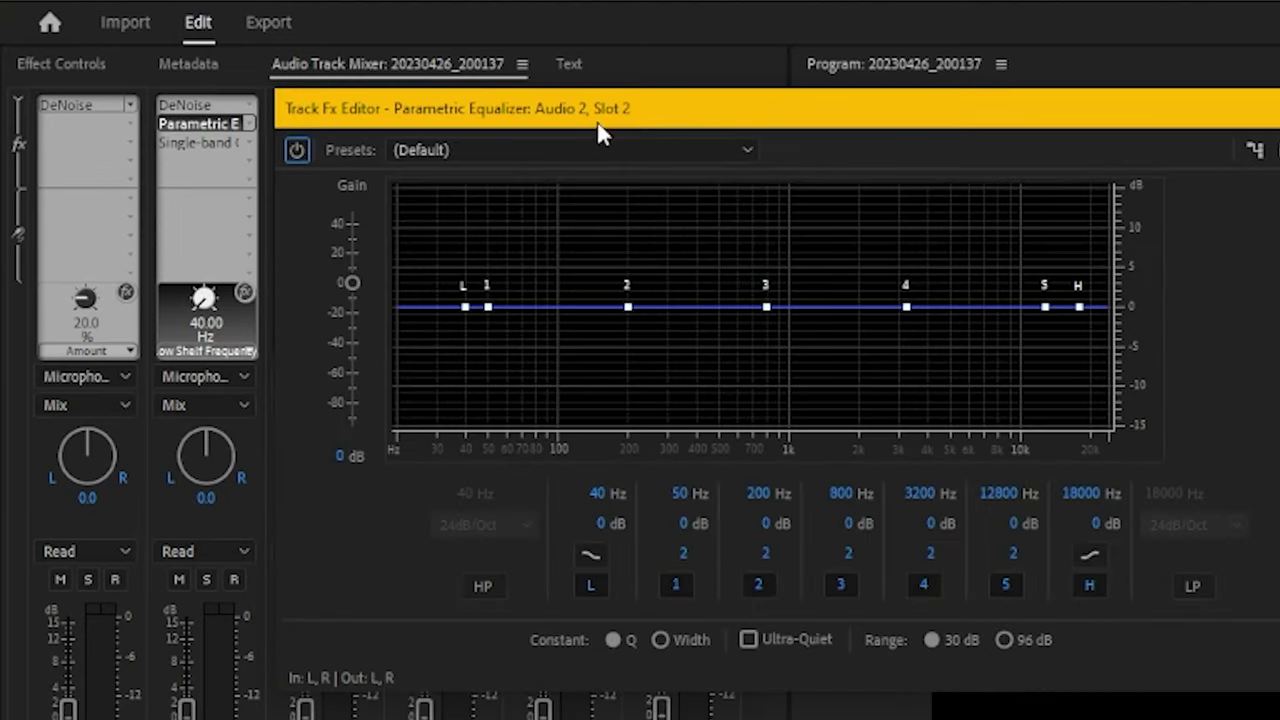
pyautogui.click(545, 152)
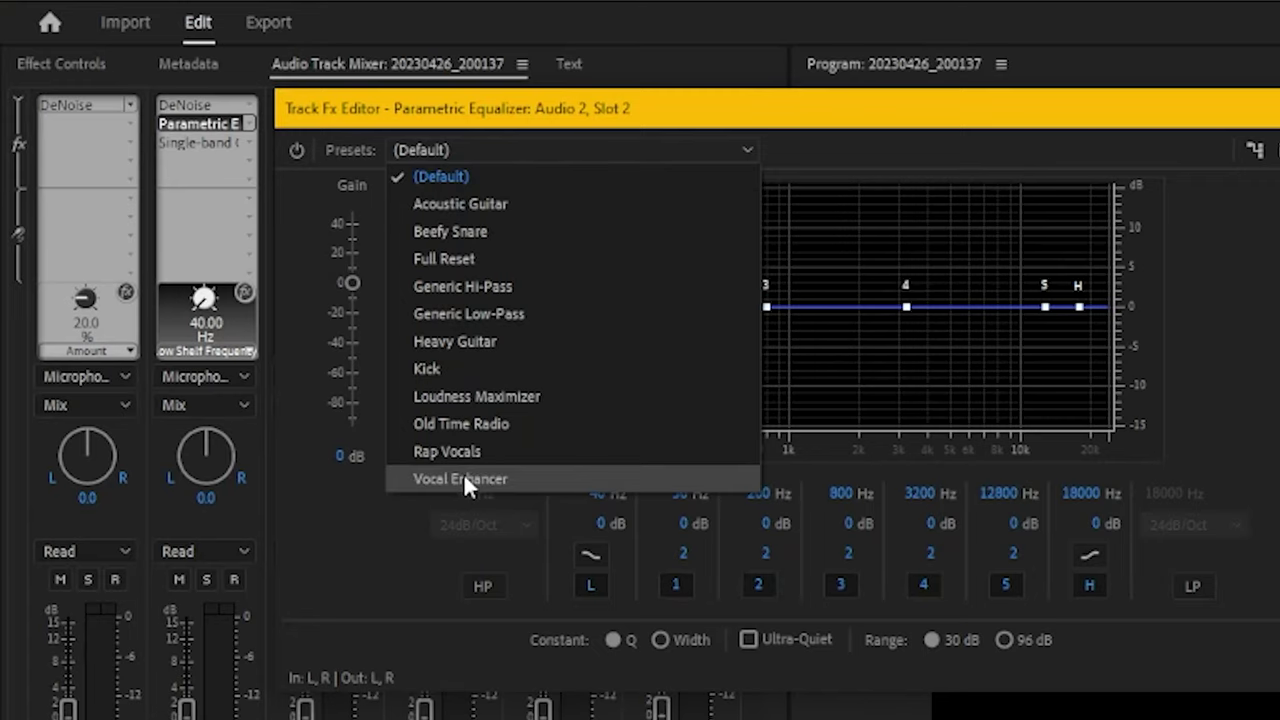
pyautogui.click(521, 487)
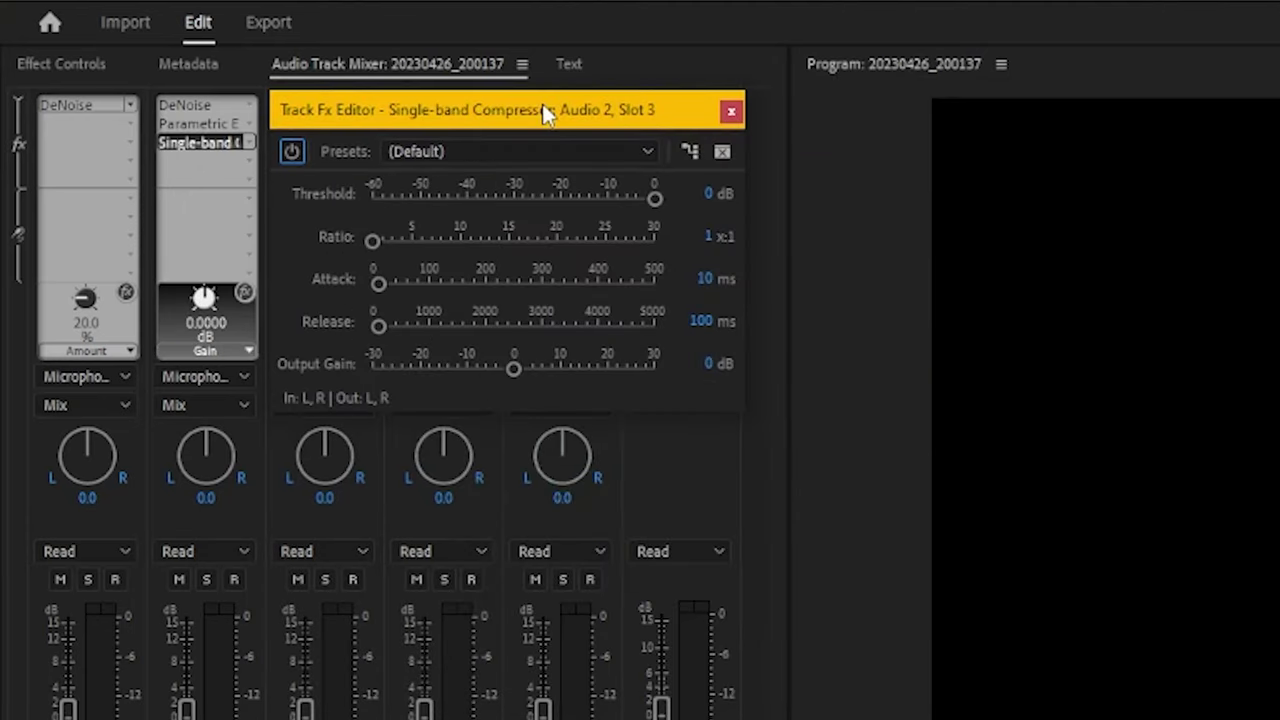
# - Choose the Voice Over preset for Audio 2's Single-band Compressor
pyautogui.click(536, 156)
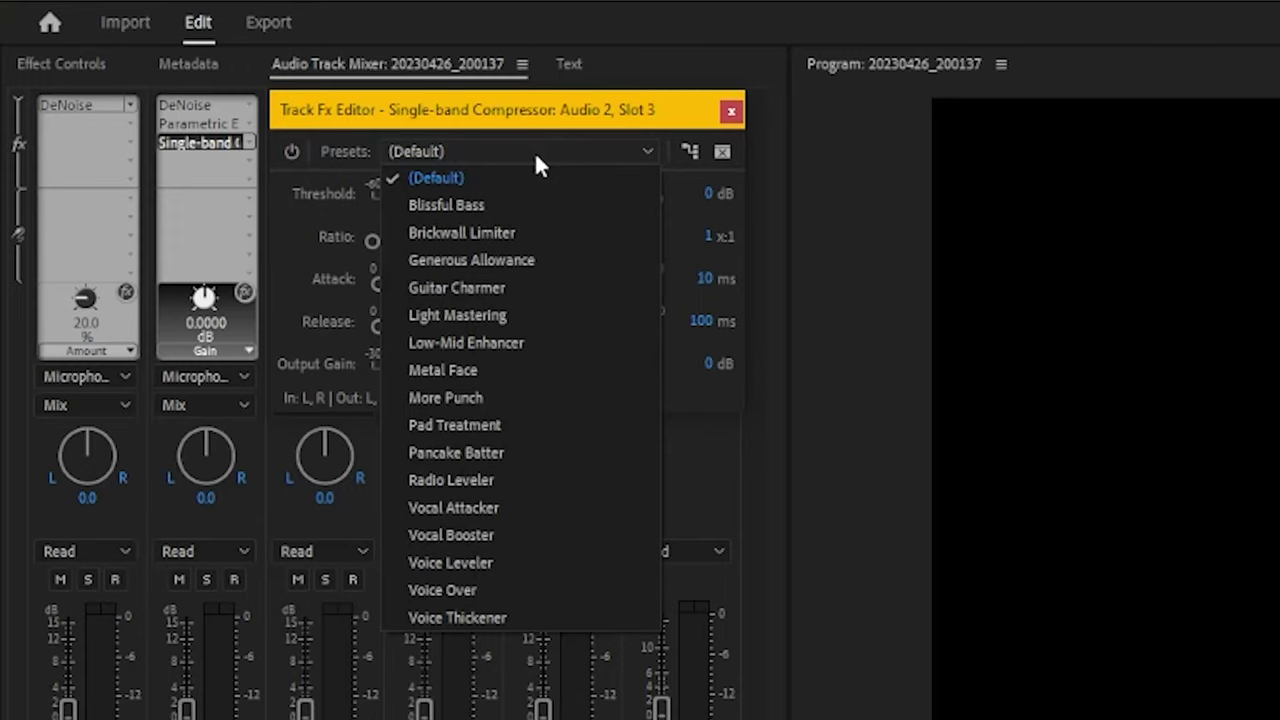
pyautogui.click(555, 593)
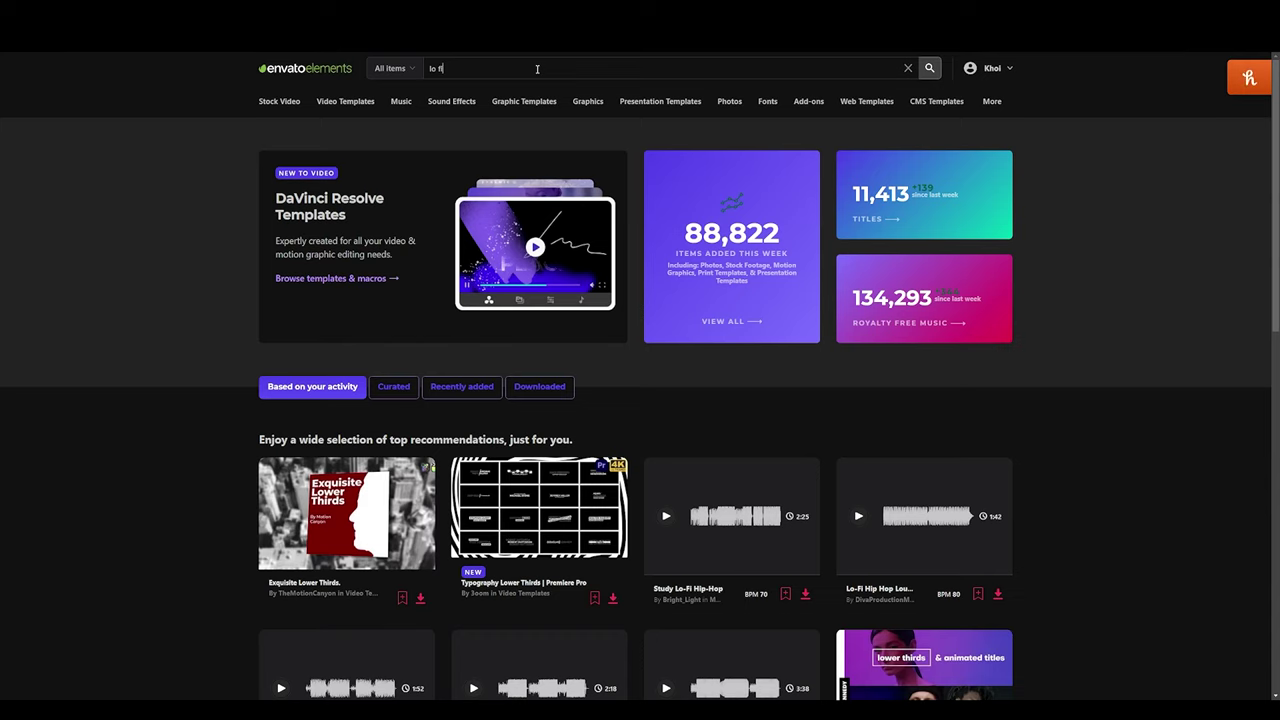
# - Search Envato for 'lo fi', show Music sorted by New, and preview Lofi Background
pyautogui.press('Return')
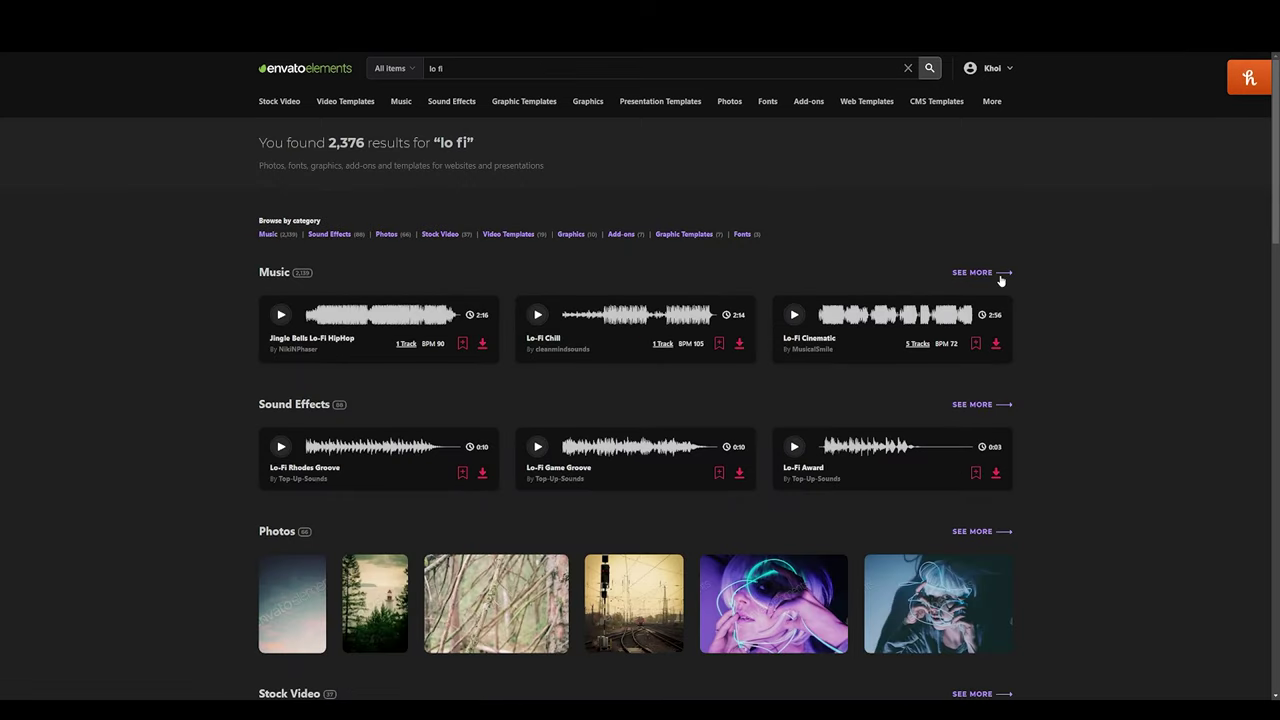
pyautogui.click(1001, 279)
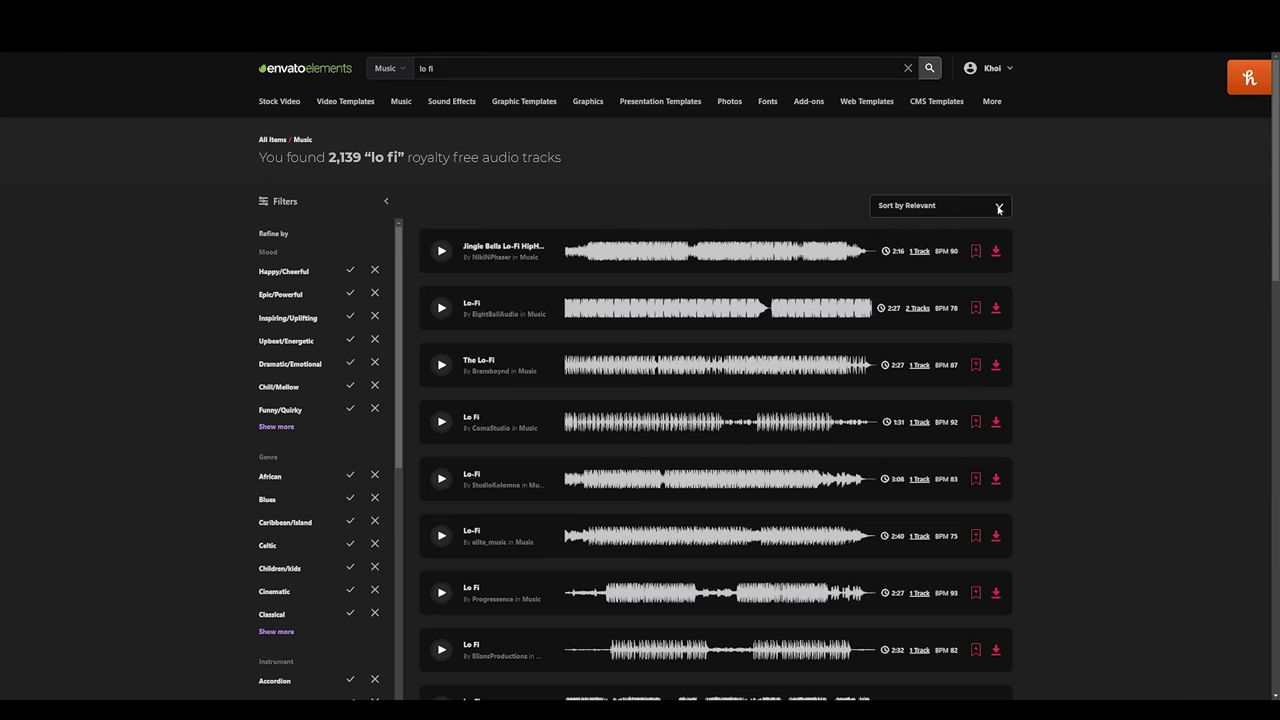
pyautogui.click(901, 243)
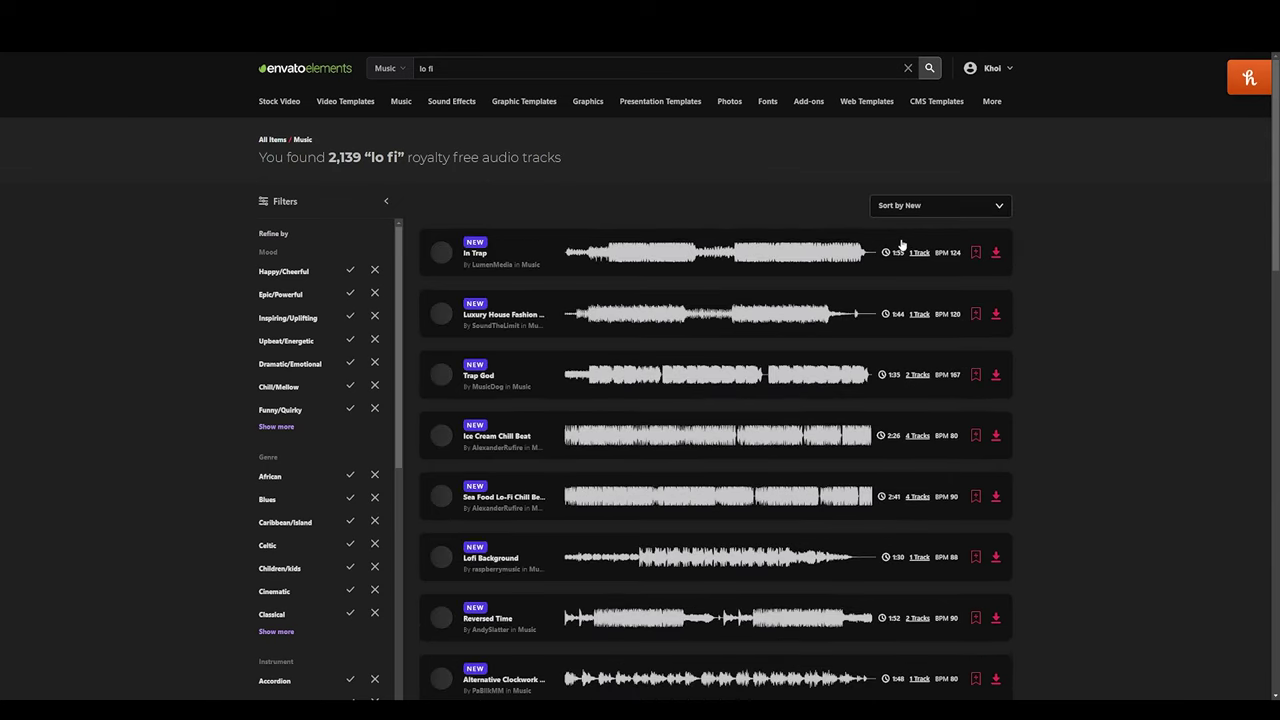
pyautogui.scroll(-1, 557, 238)
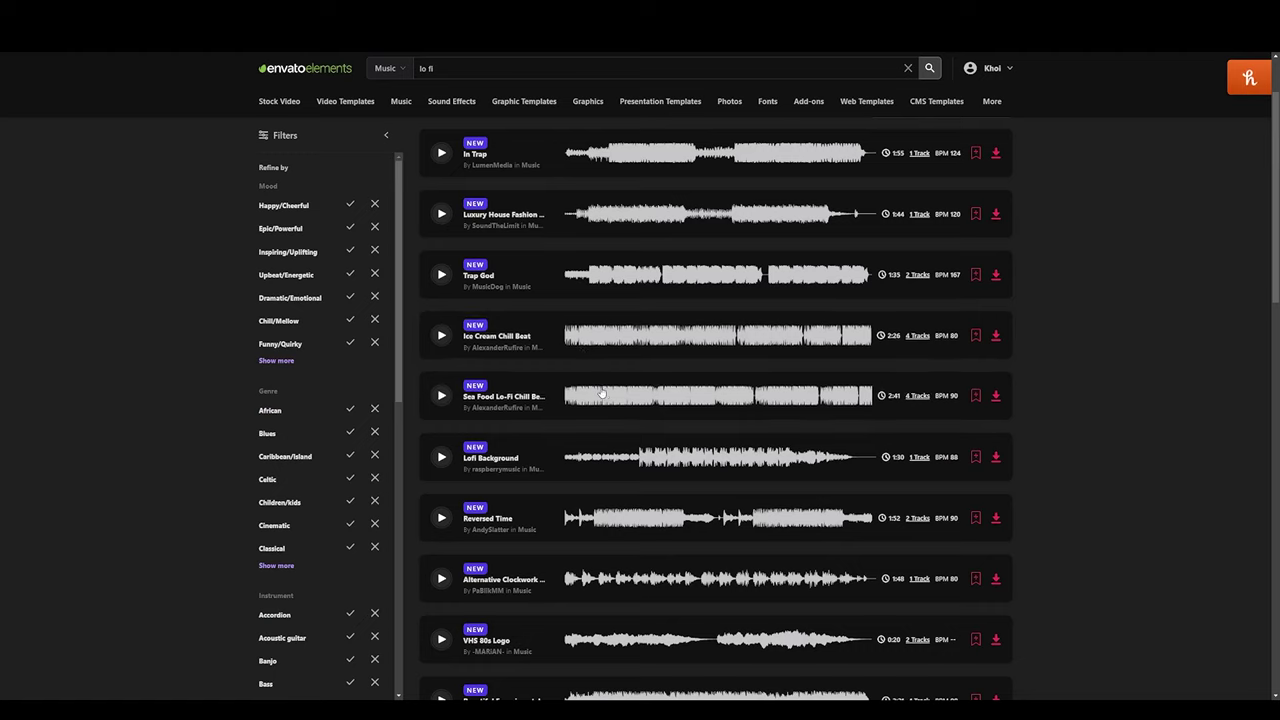
pyautogui.click(643, 460)
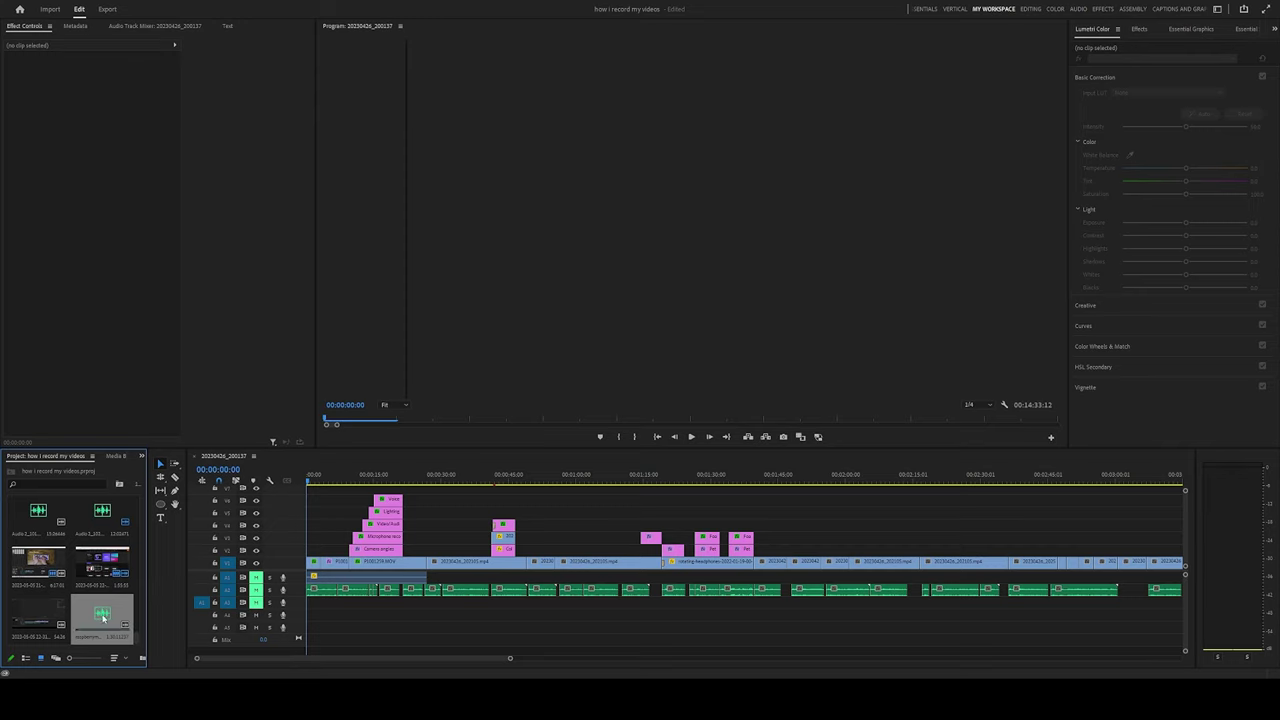
# - Drop the lofi music clip onto an empty audio track at 00:00:00:00 and play it
pyautogui.moveTo(256, 612); pyautogui.dragTo(298, 618)
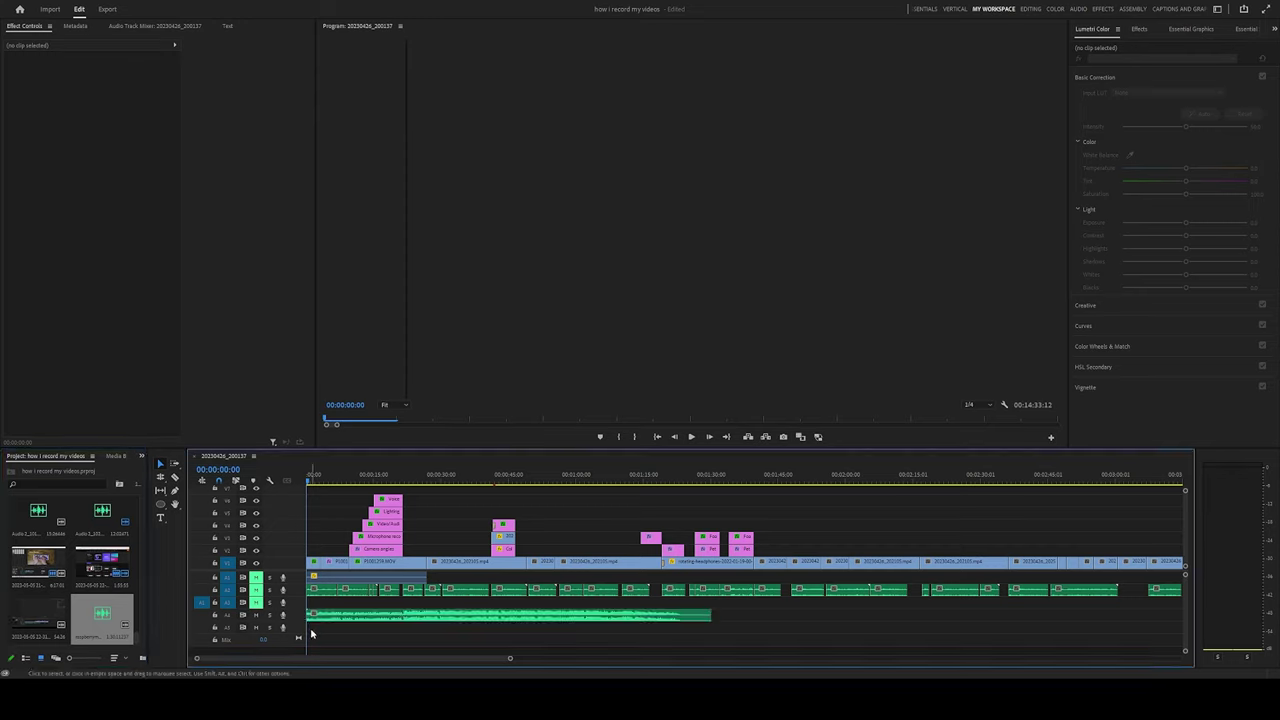
pyautogui.press('space')
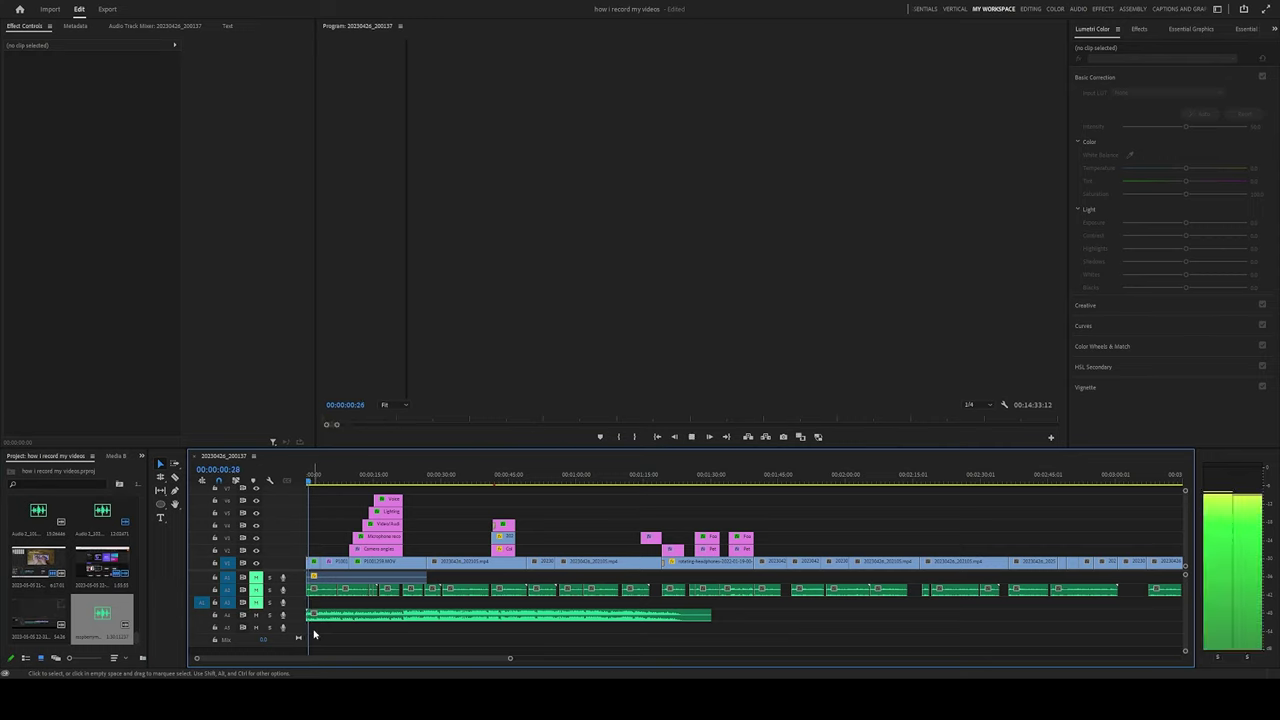